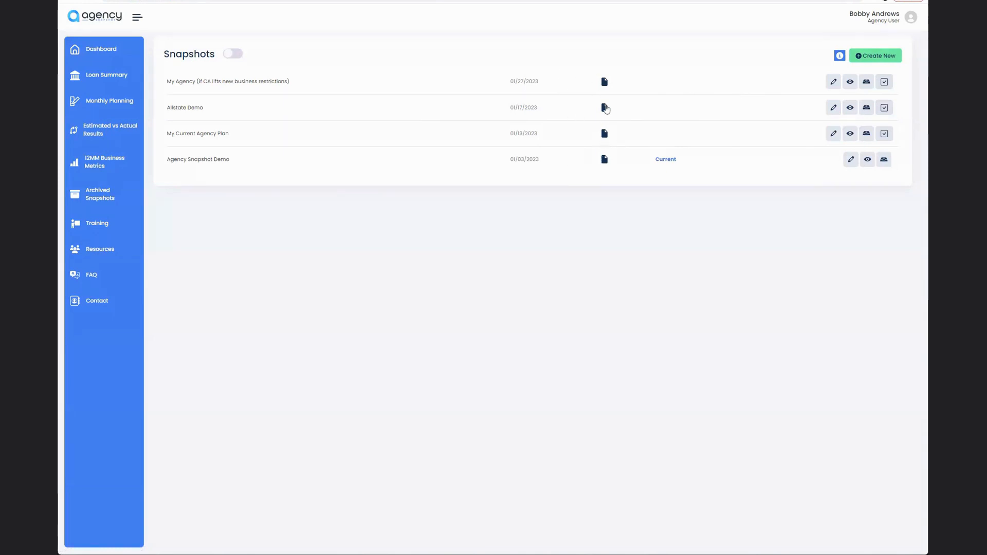
Step: Open the current Agency Snapshot Demo for editing and look at its book of business premium entries
left_click_drag(652, 159, 710, 157)
left_click(709, 157)
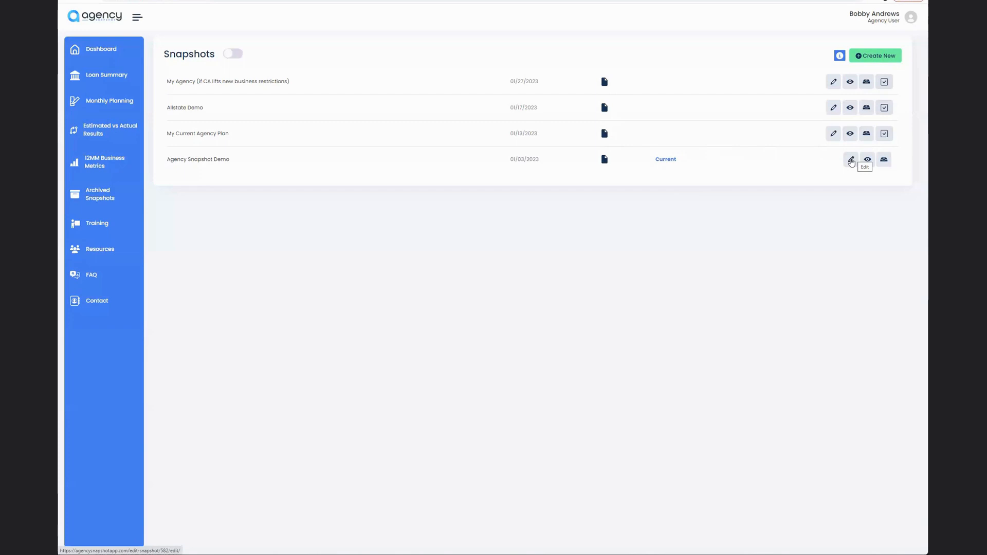
left_click(852, 161)
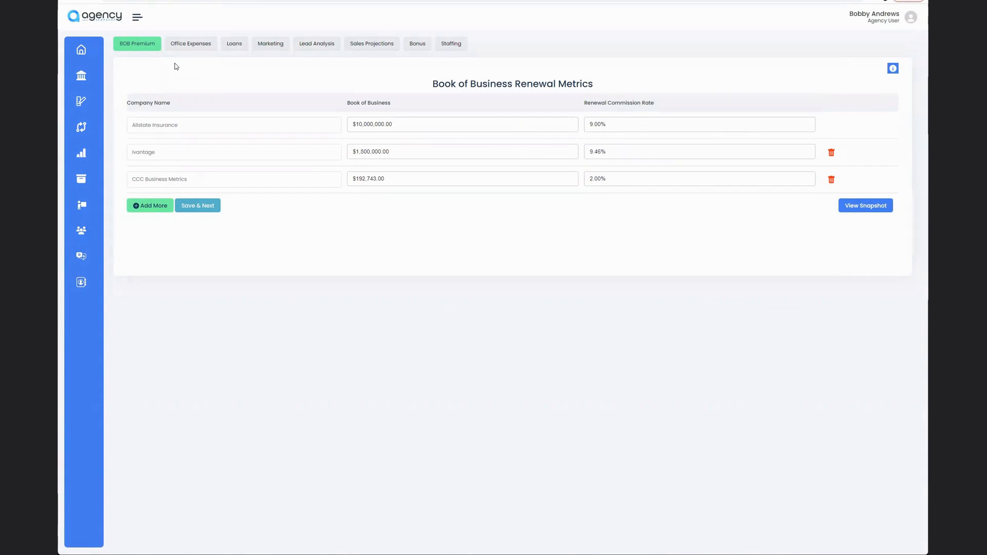
left_click(399, 153)
left_click(390, 126)
Step: Add blank company rows to the Book of Business Renewal Metrics and delete them again
left_click(152, 206)
left_click(153, 234)
left_click(153, 263)
left_click(831, 265)
left_click(832, 236)
left_click(832, 208)
left_click(150, 205)
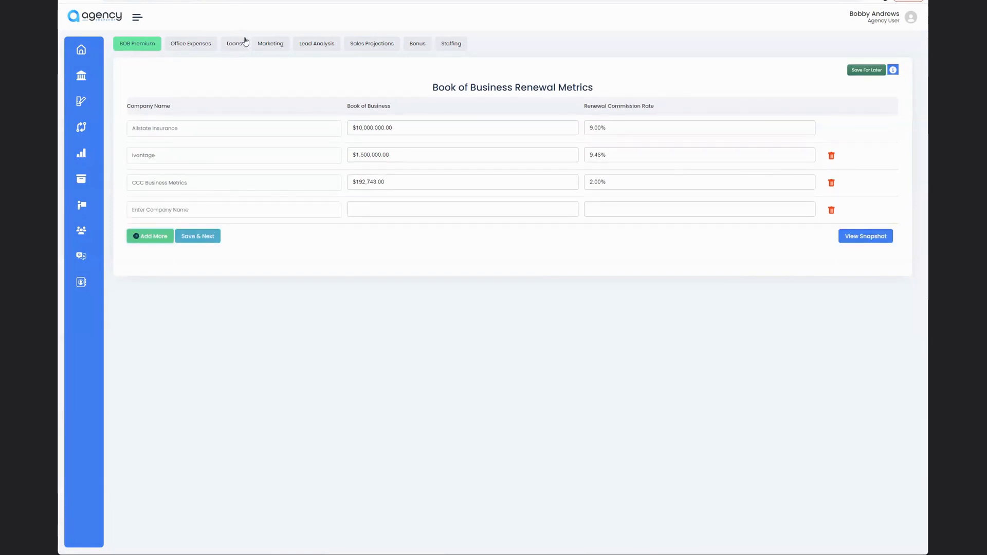
left_click(832, 211)
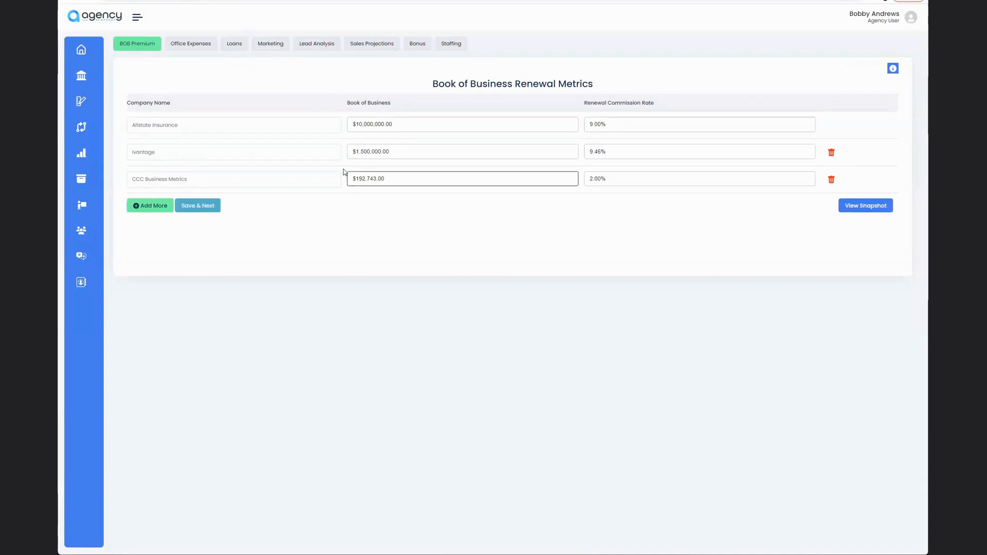
left_click(355, 124)
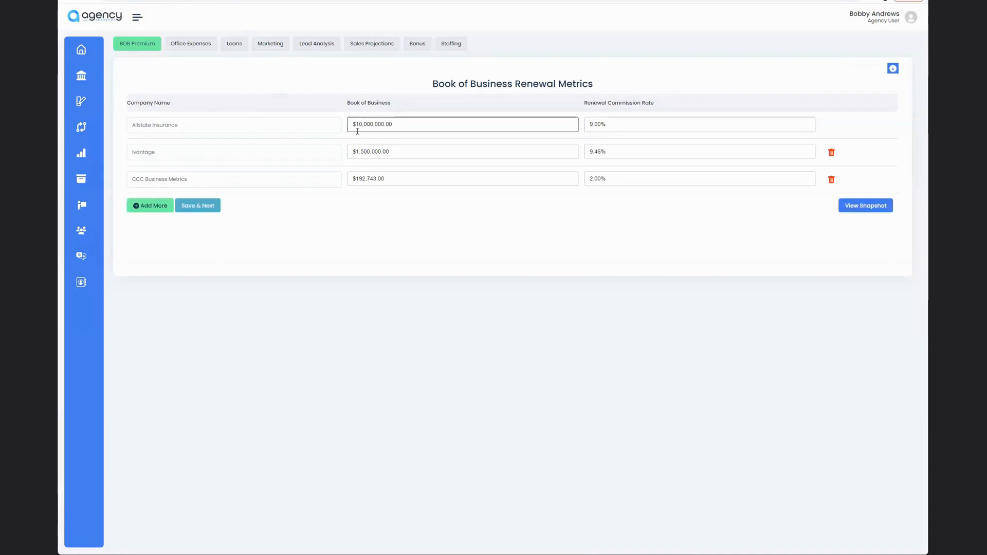
left_click(222, 88)
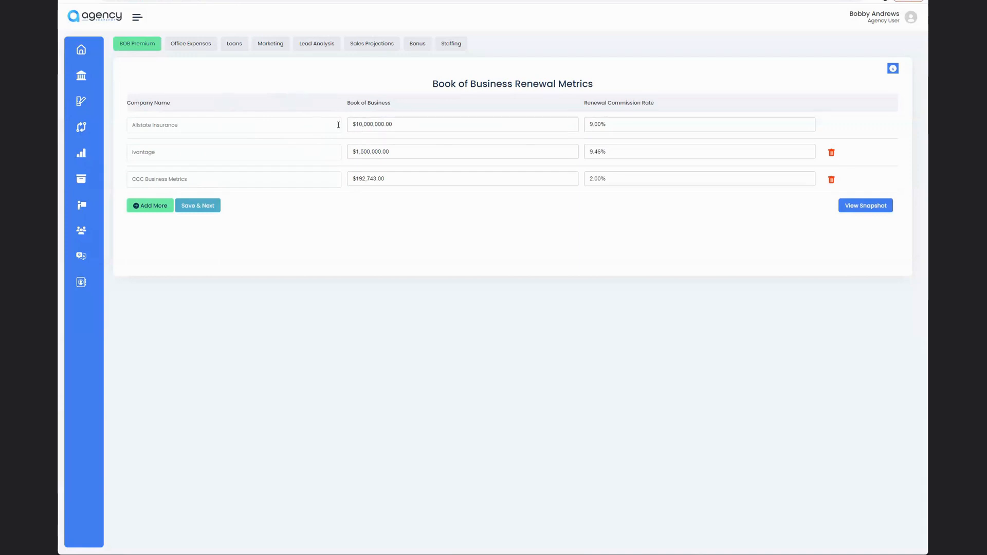
Step: Open the office expenses and review the categories from telemarketers and property expenses through utilities, insurance and subscriptions
left_click(194, 50)
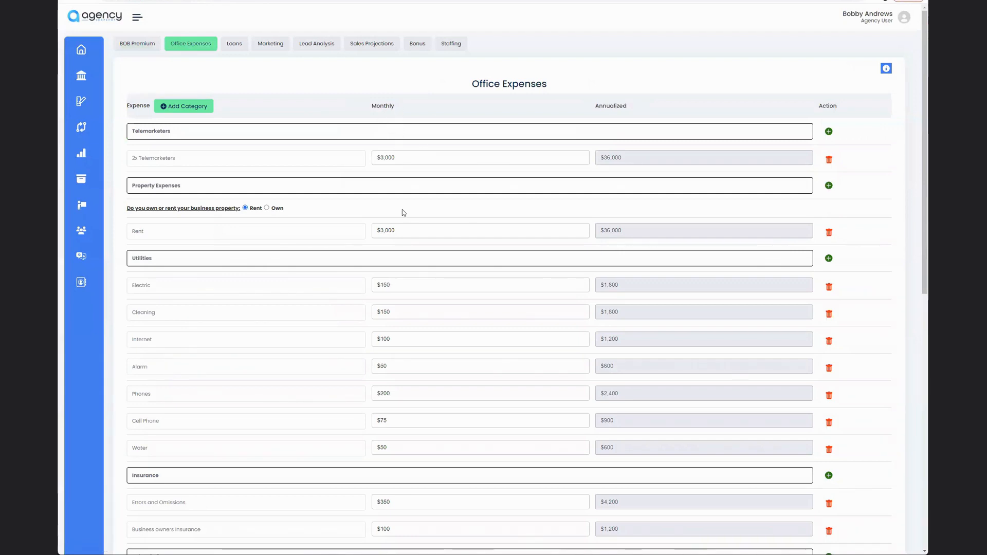
left_click(431, 155)
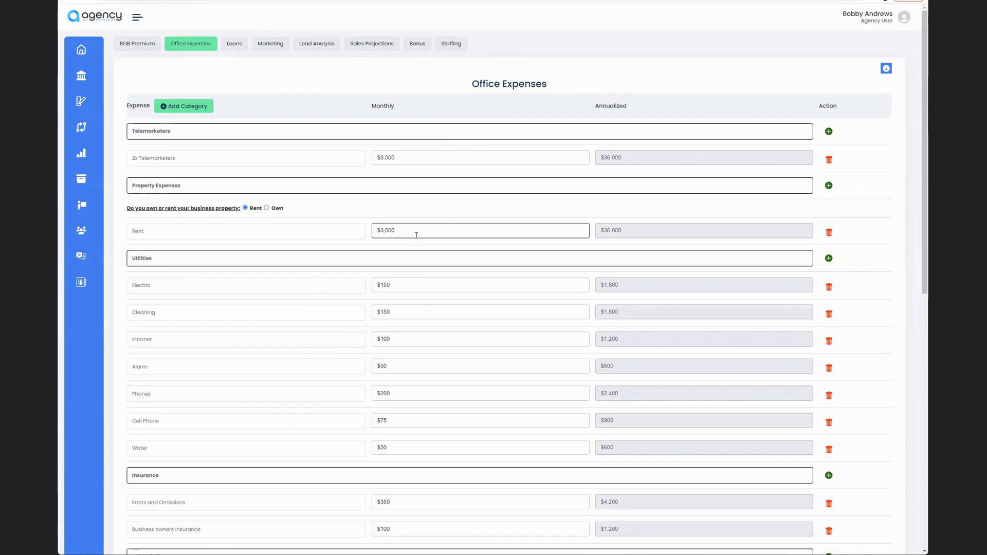
scroll(474, 256, "down", 3)
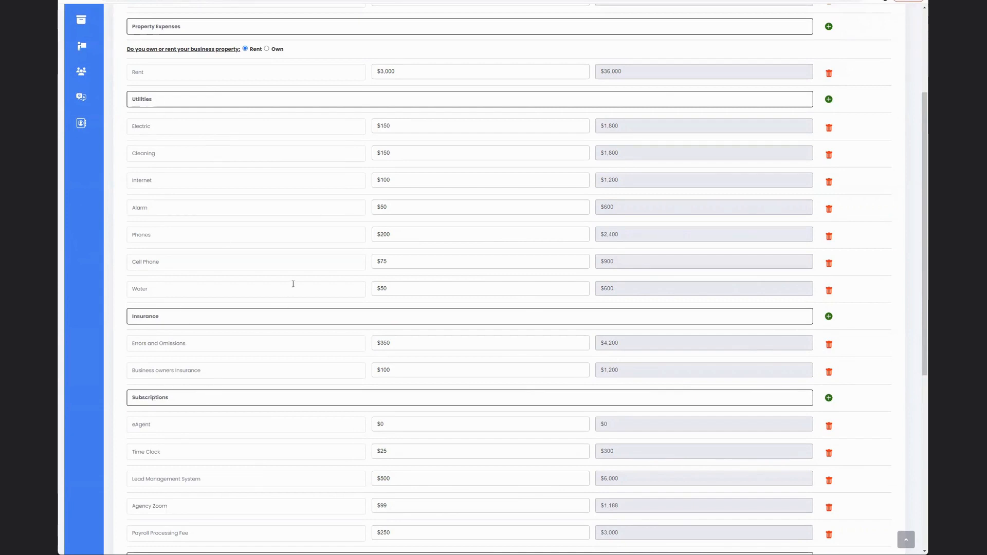
scroll(338, 276, "up", 2)
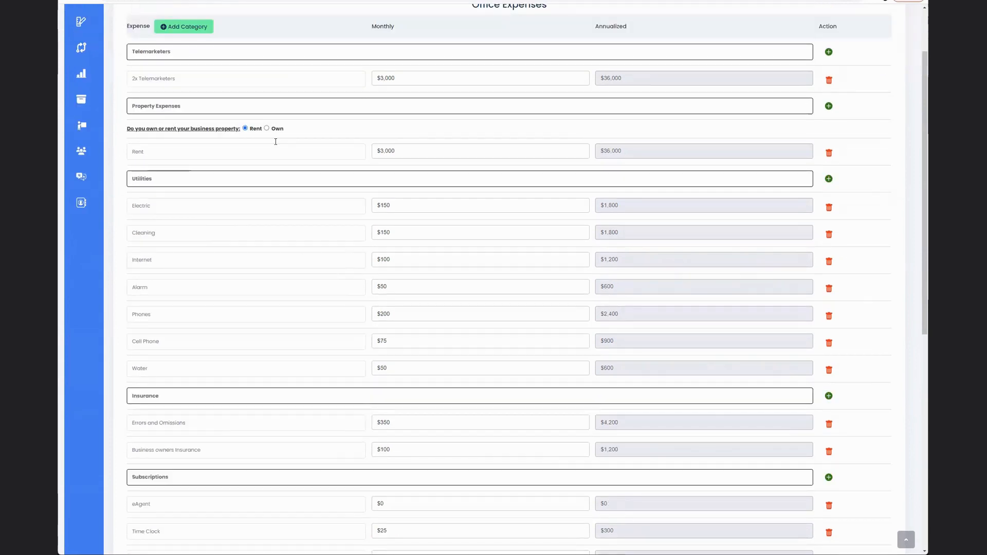
left_click_drag(163, 208, 93, 212)
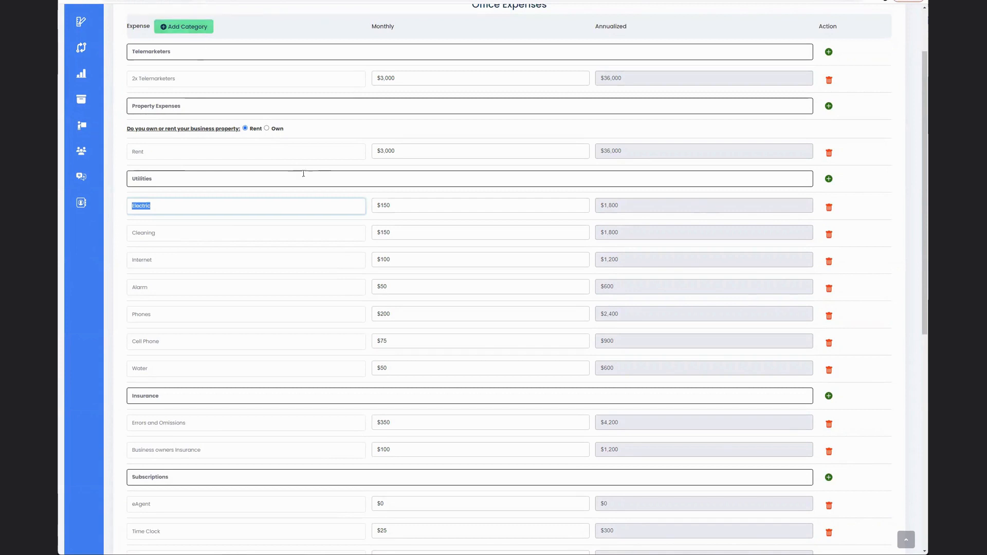
Step: Switch the business property setting to Own to see its expense lines, and return it to Rent
left_click(274, 128)
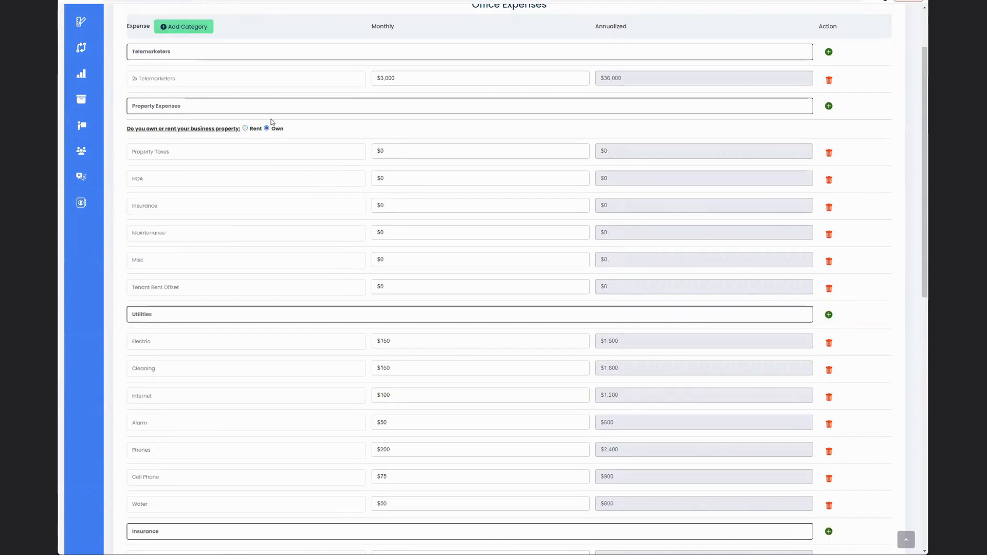
left_click(245, 129)
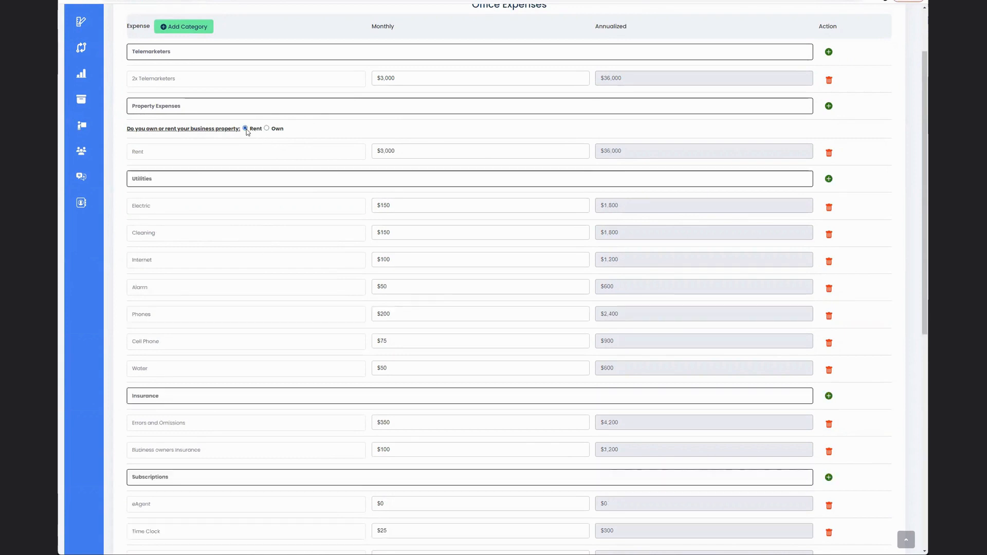
scroll(354, 176, "up", 2)
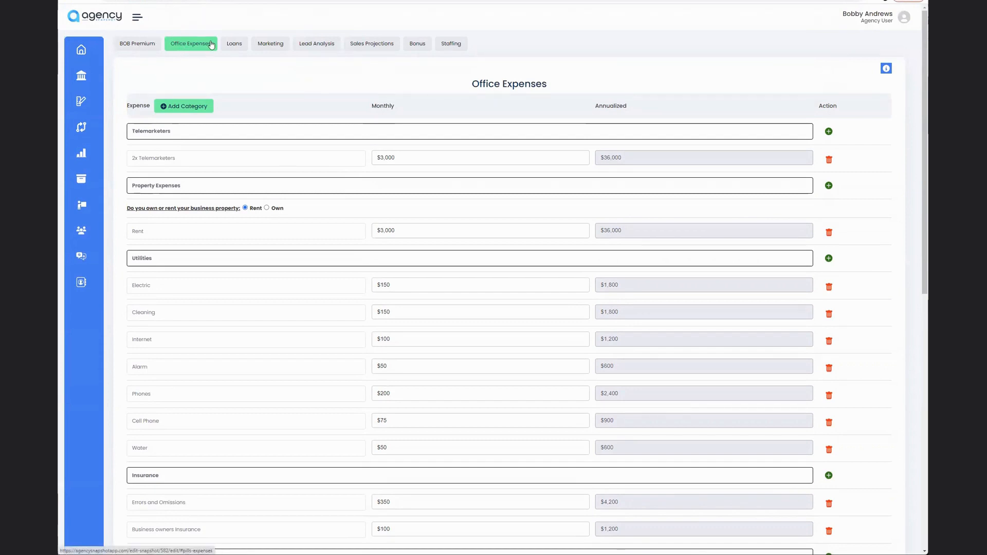
Step: Review the snapshot's loan details, checking back against the book of business renewal metrics
left_click(242, 48)
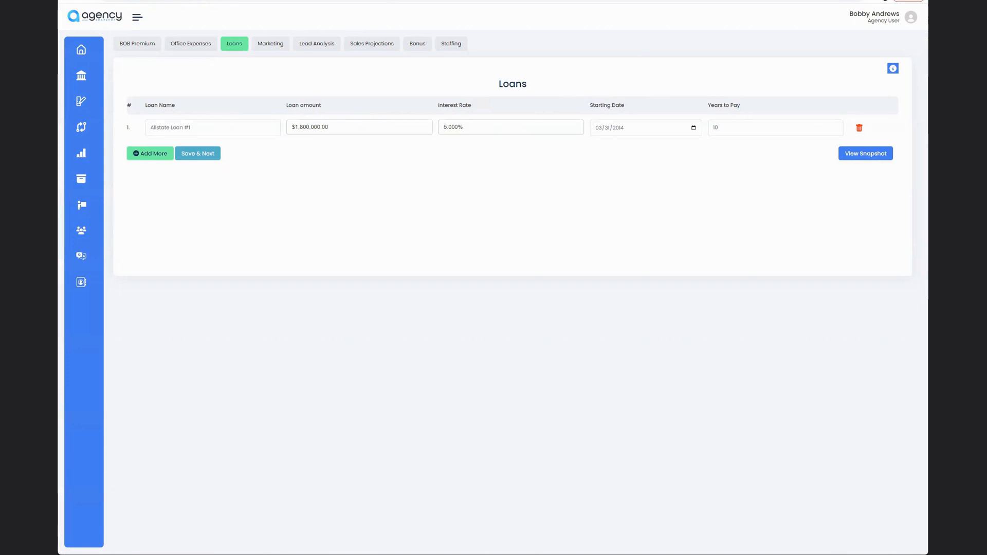
left_click(137, 46)
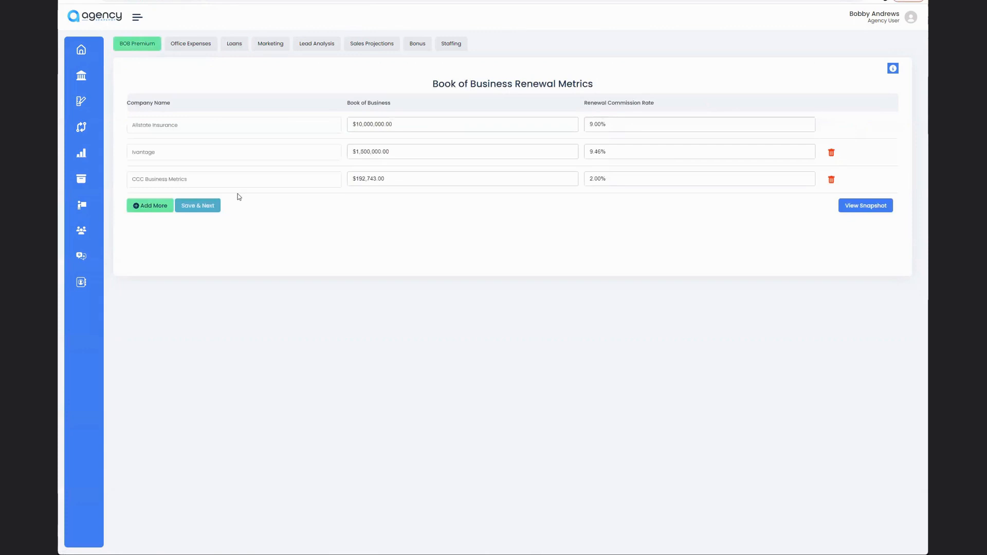
left_click(239, 46)
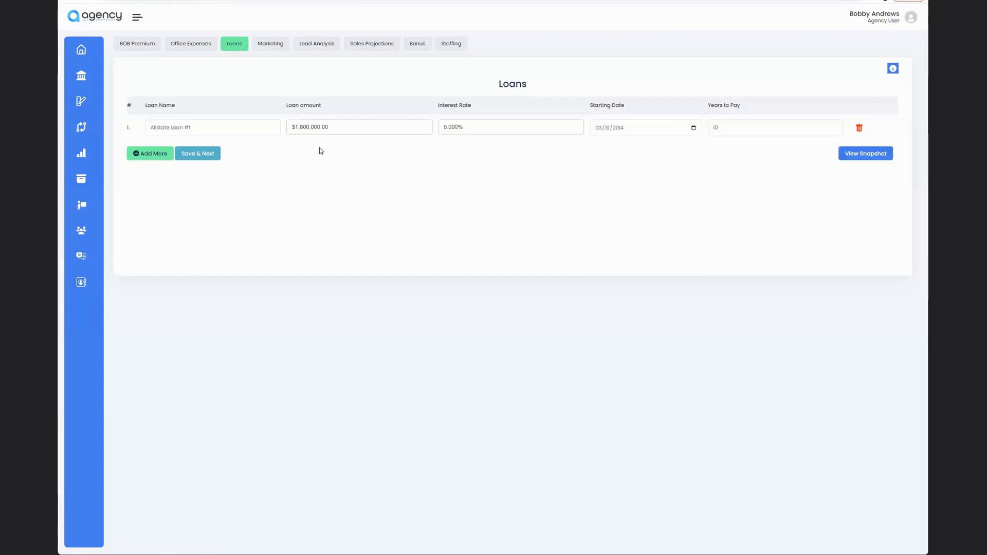
Step: Set the number of ALM Data Leads in the marketing expenses to 125
left_click(281, 50)
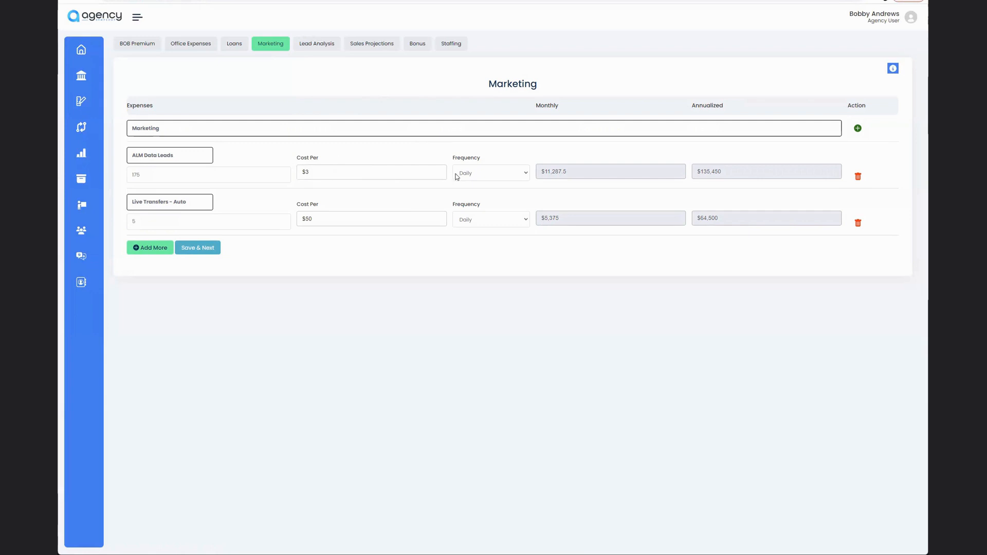
left_click_drag(183, 179, 130, 183)
key("BackSpace")
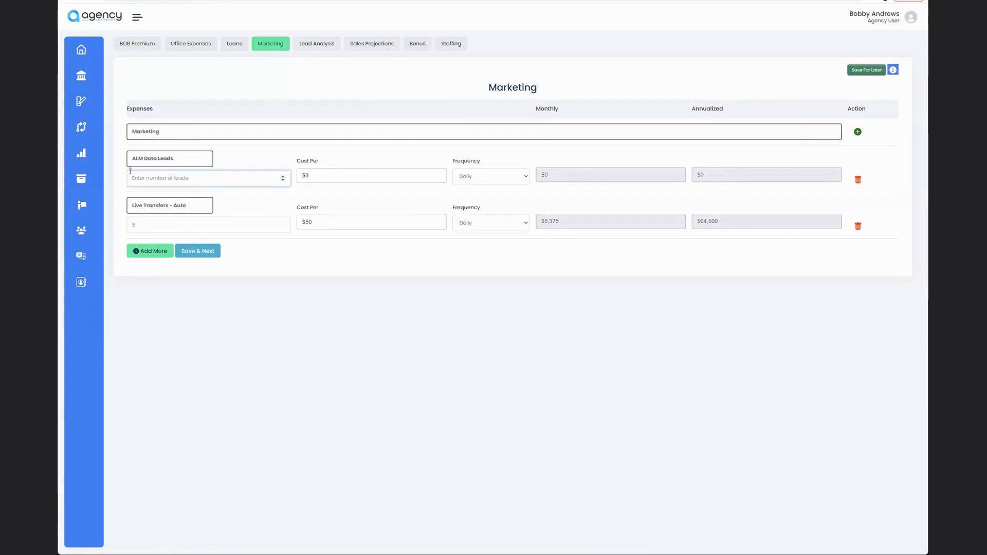
type("125")
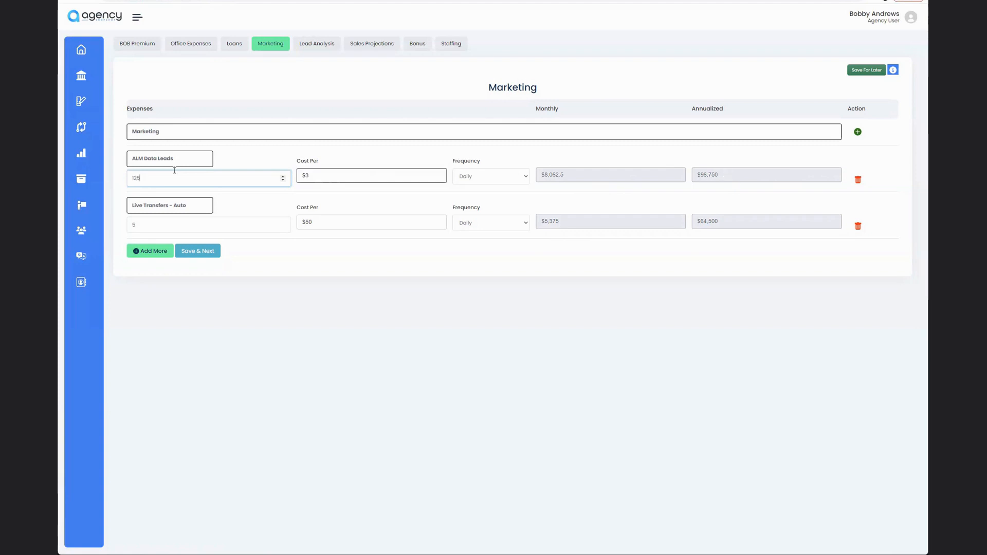
left_click_drag(185, 157, 97, 165)
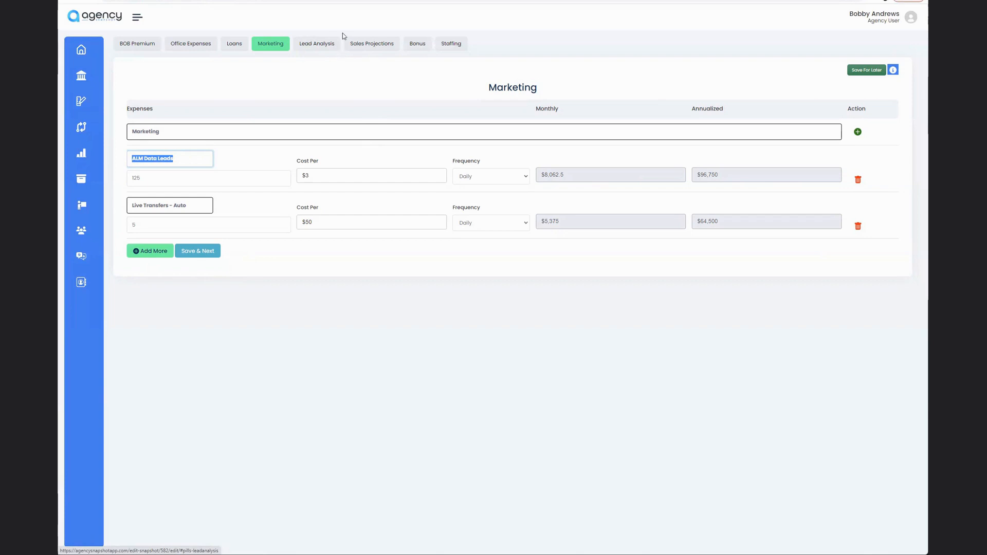
Step: Expand the navigation sidebar and compare the lead analysis with the two lead sources listed under marketing
left_click(330, 44)
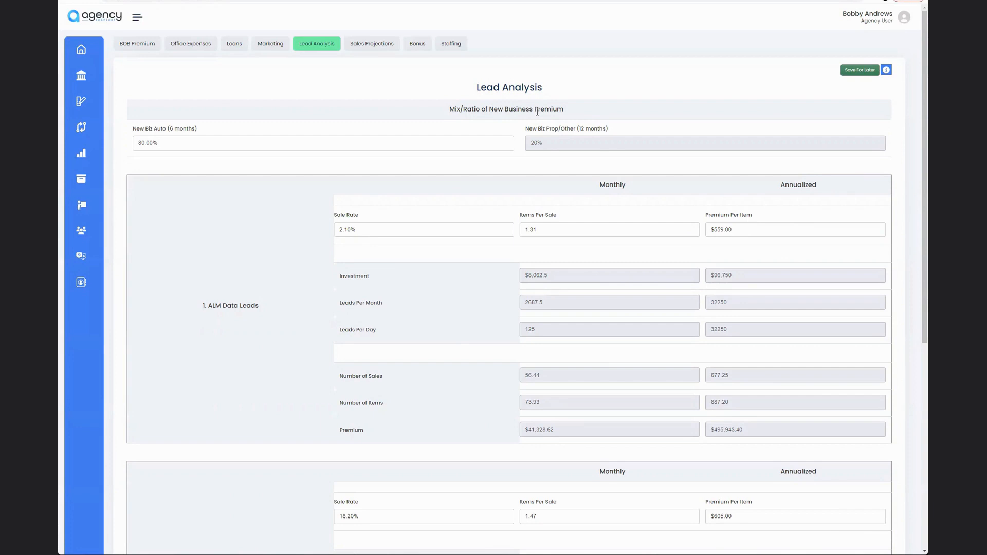
left_click(137, 17)
left_click(222, 141)
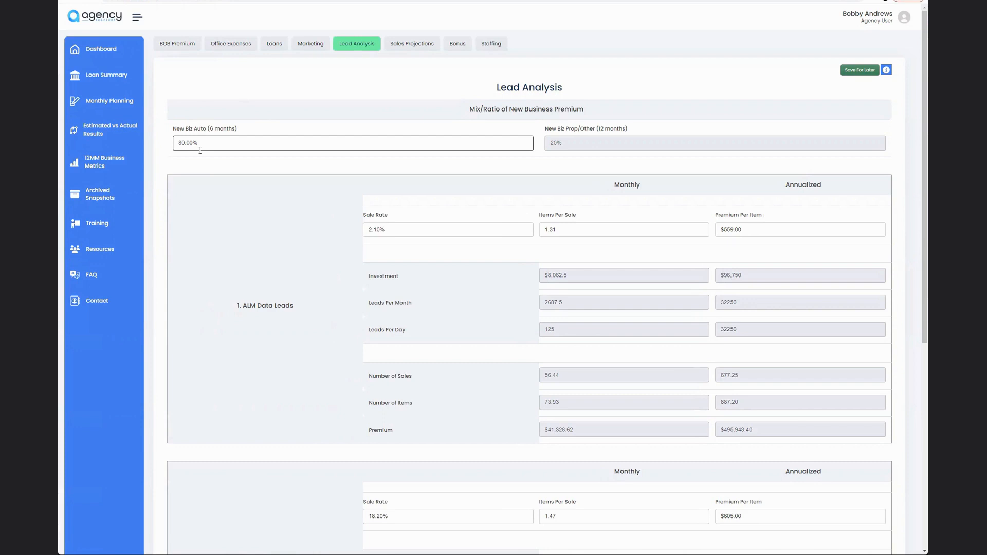
left_click(312, 44)
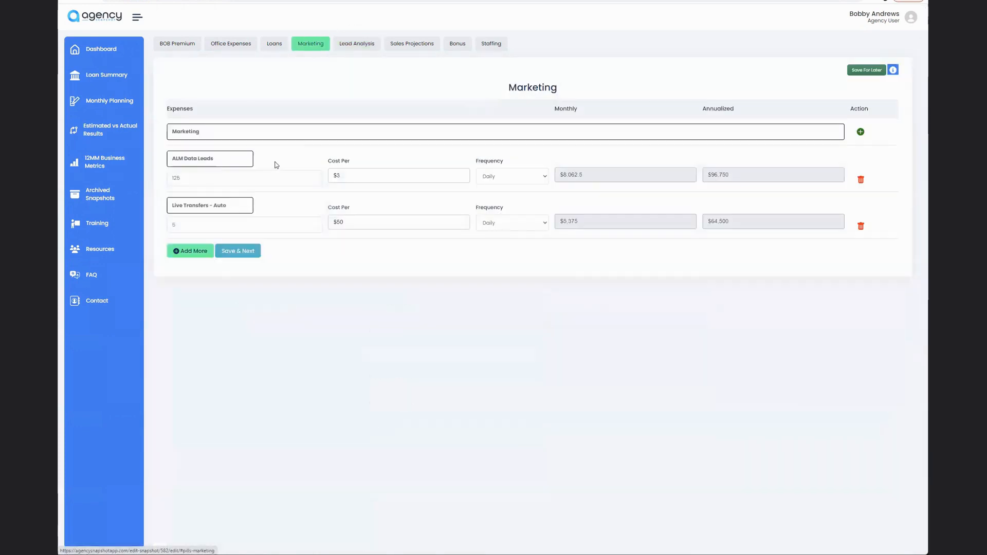
left_click_drag(218, 159, 150, 169)
left_click_drag(230, 206, 327, 49)
left_click(355, 44)
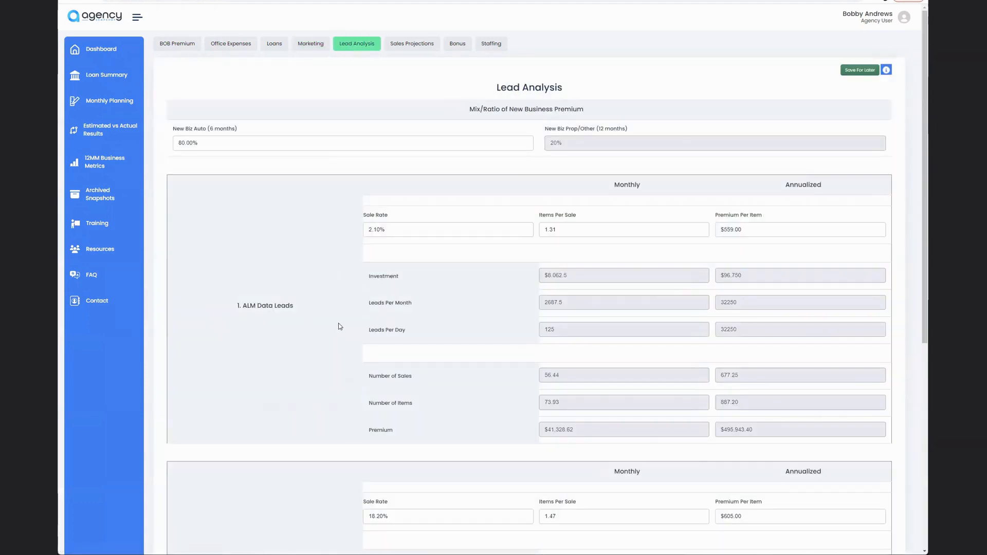
Step: Examine the lead analysis sections for ALM Data Leads and Live Transfers - Auto, down to the combined premium summary
left_click_drag(237, 306, 298, 301)
scroll(313, 300, "down", 5)
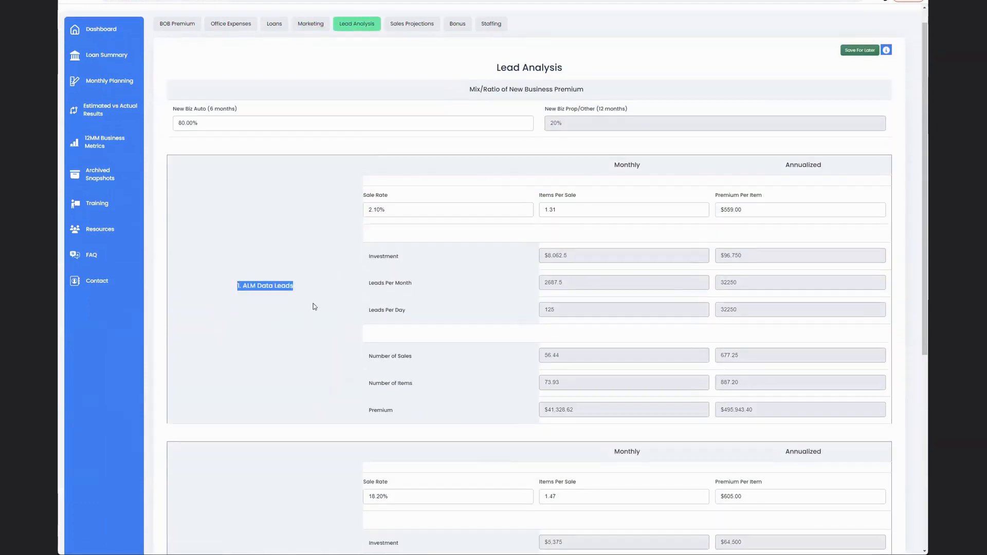
left_click_drag(234, 356, 310, 354)
scroll(318, 365, "up", 2)
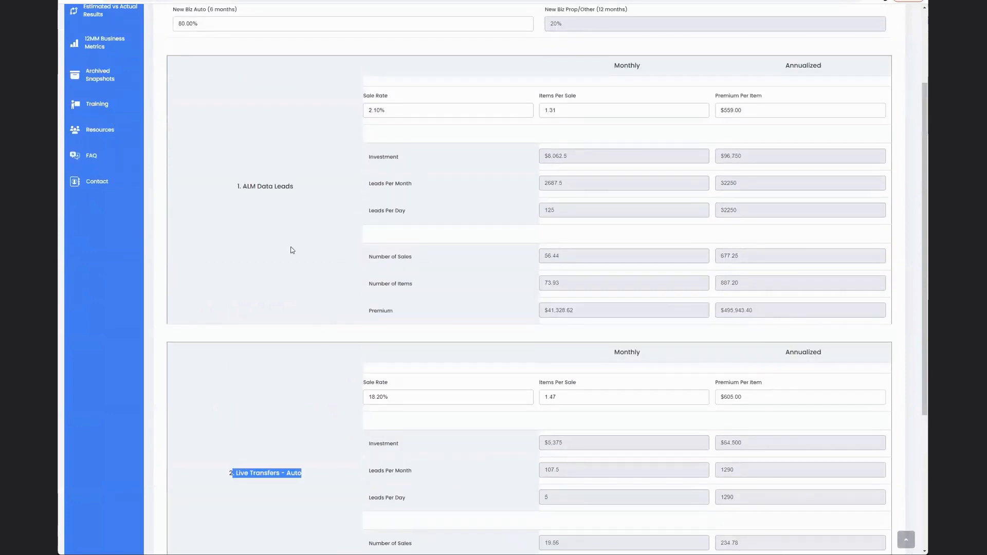
scroll(284, 245, "down", 2)
left_click_drag(251, 313, 756, 551)
scroll(832, 344, "down", 1)
left_click(831, 344)
scroll(808, 321, "up", 5)
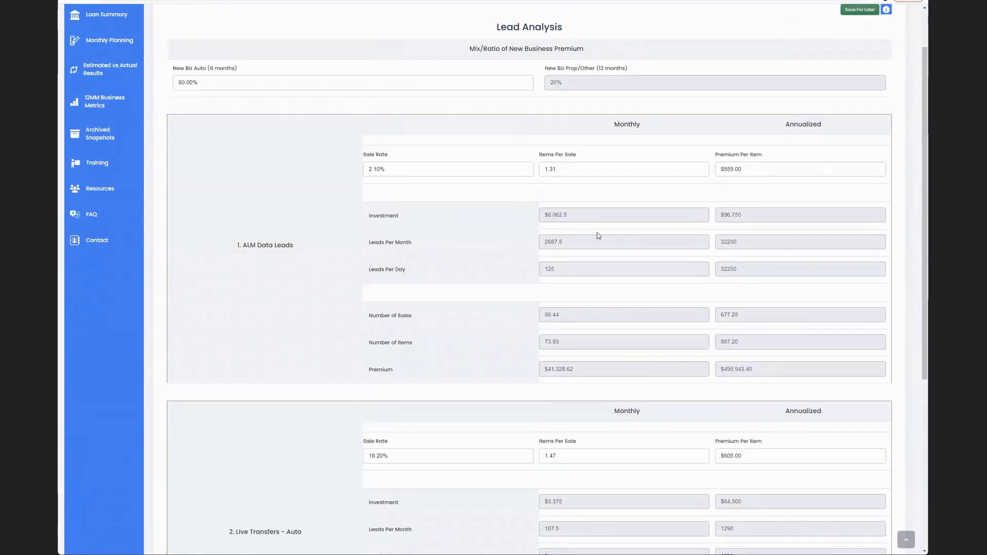
Step: Check the ALM Data Leads investment and sale rate in the lead analysis against the marketing entries
left_click_drag(545, 218, 594, 214)
left_click(489, 169)
scroll(474, 139, "up", 2)
left_click(313, 45)
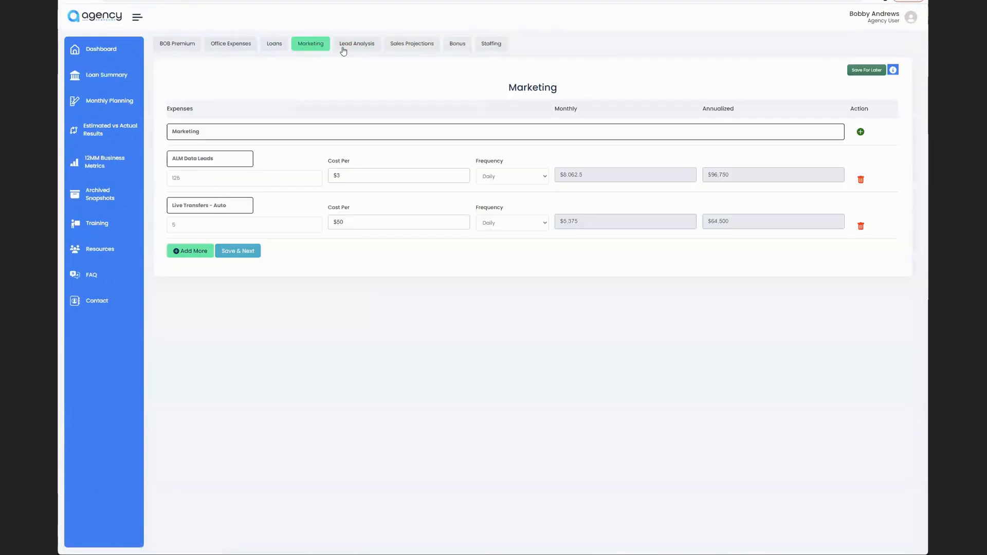
left_click(344, 48)
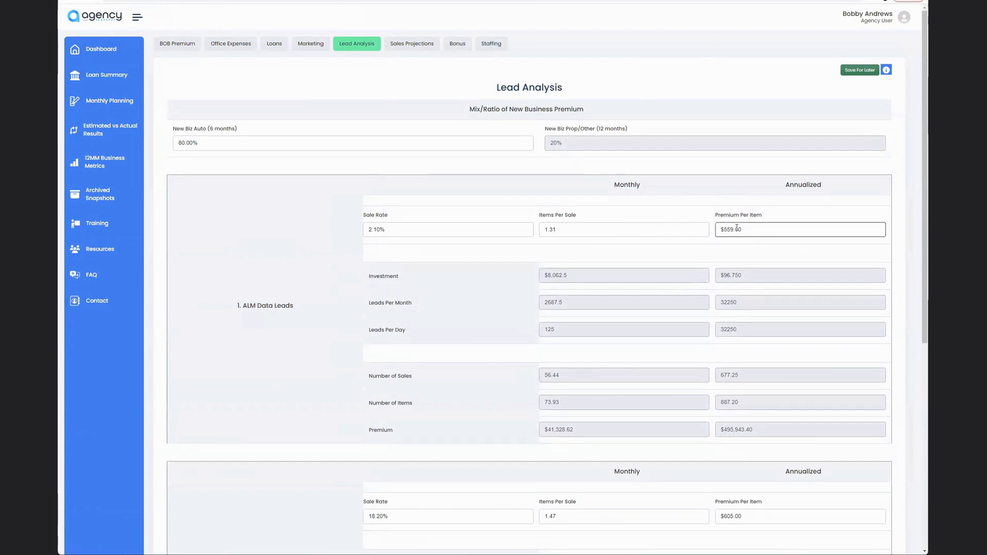
left_click(306, 43)
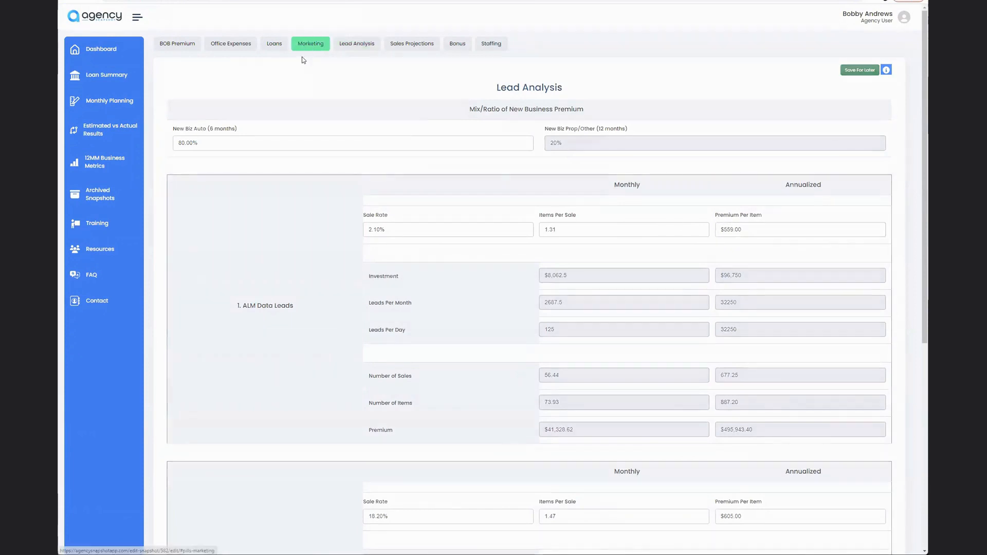
left_click(360, 45)
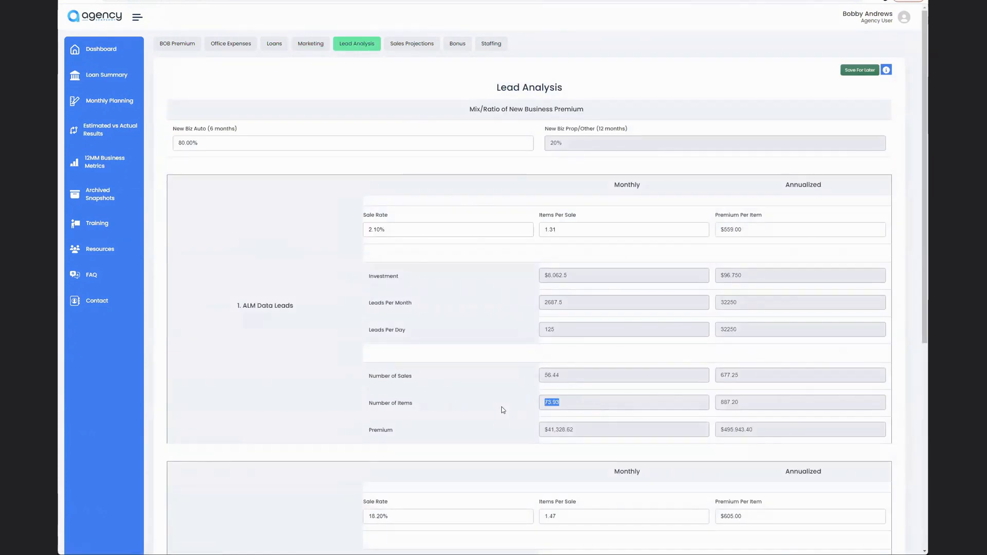
Step: Examine the monthly premium and sale rate of ALM Data Leads, and continue to the Live Transfers - Auto figures
left_click_drag(580, 434, 535, 434)
left_click_drag(426, 229, 328, 230)
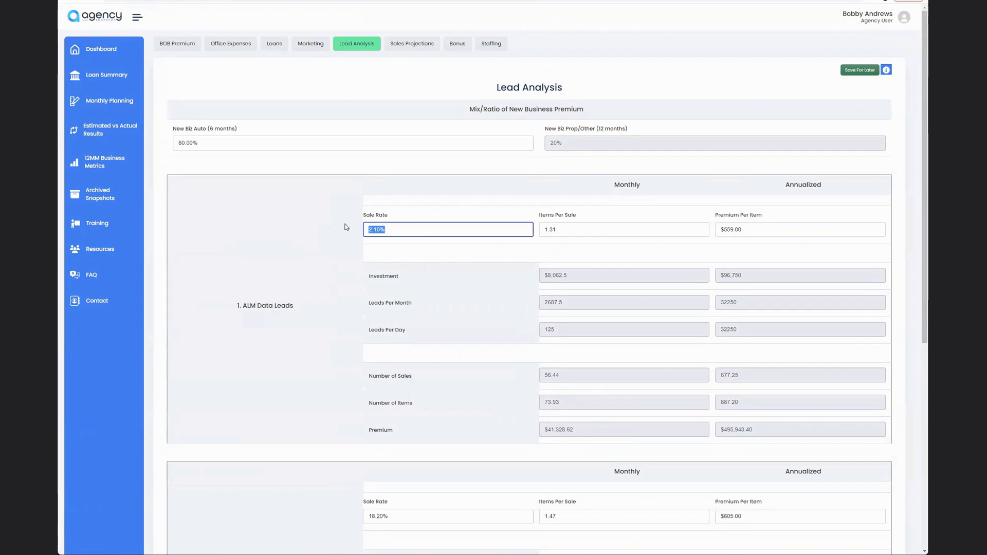
left_click(388, 251)
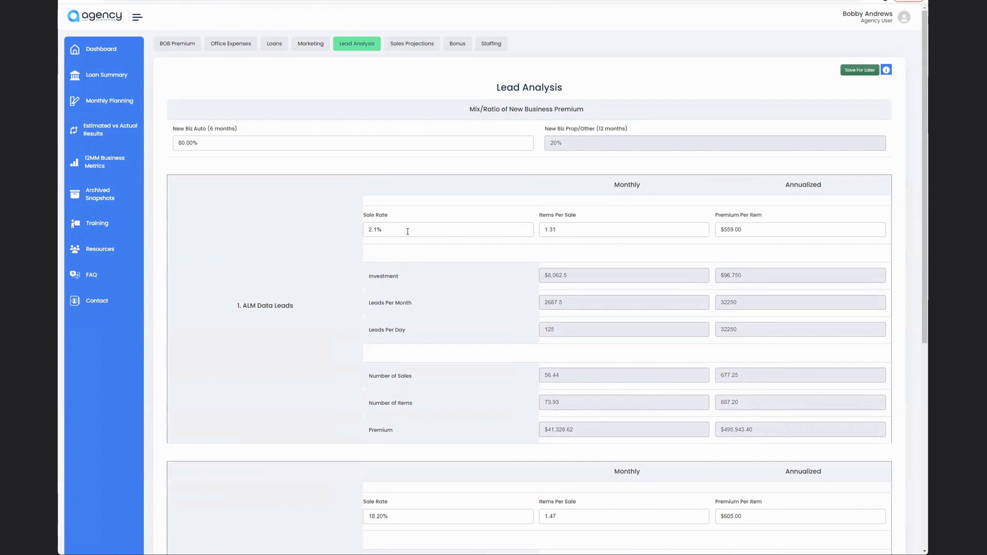
scroll(469, 229, "down", 6)
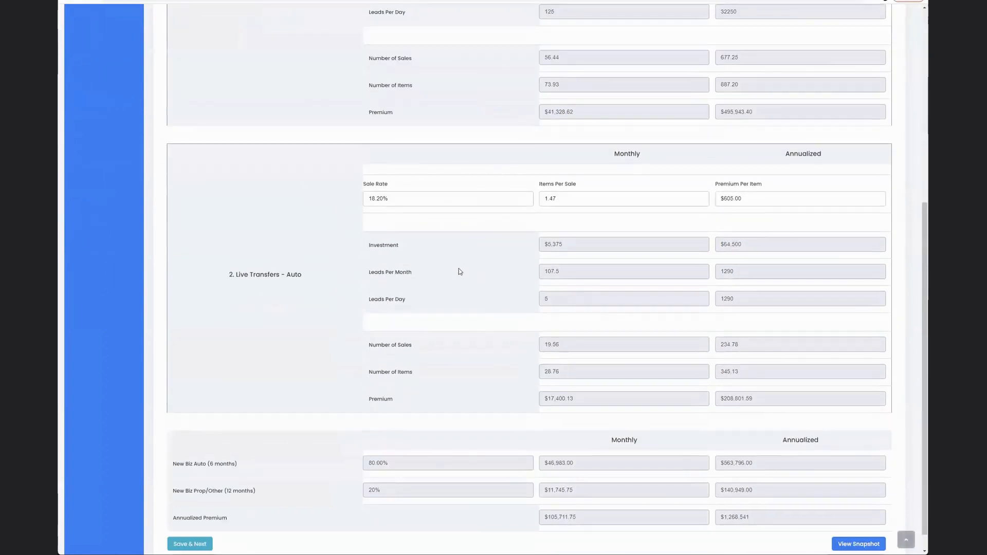
Step: Open the sales projections and examine the new business sales from marketing
scroll(459, 270, "up", 10)
left_click(403, 50)
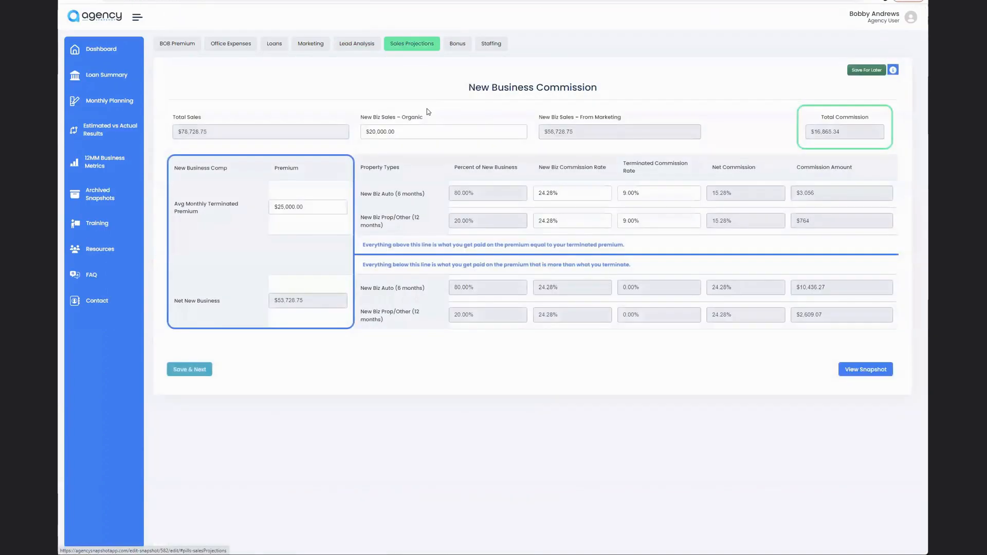
mouse_move(572, 122)
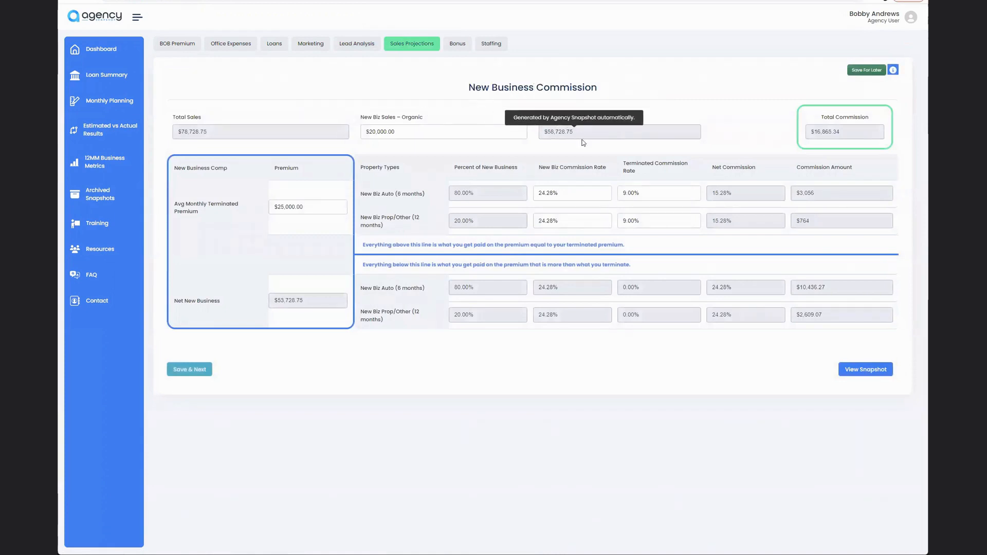
left_click_drag(588, 135, 547, 53)
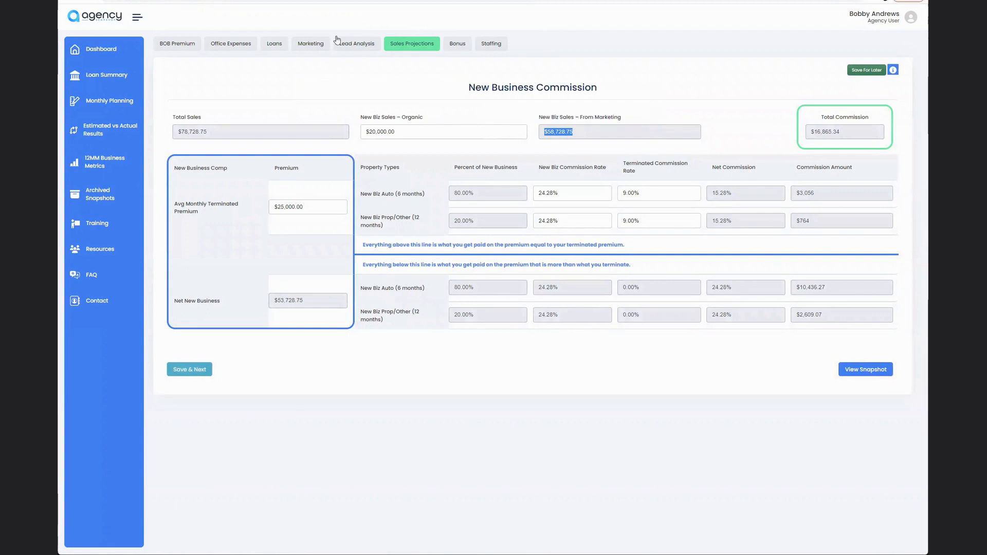
Step: Trace the new business sales from marketing back through the marketing entries and the ALM Data Leads sale rate and premium per item
left_click(309, 46)
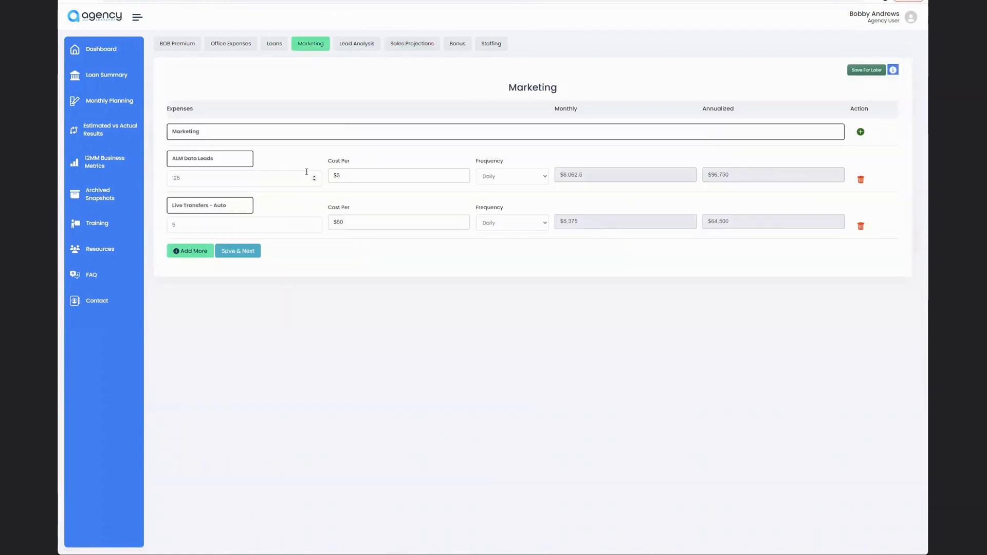
left_click(357, 44)
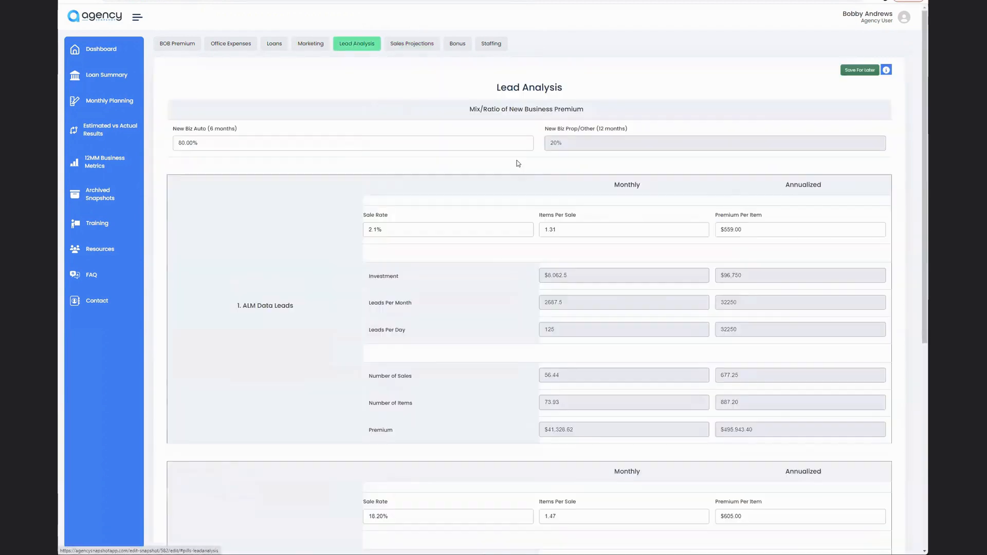
left_click(497, 229)
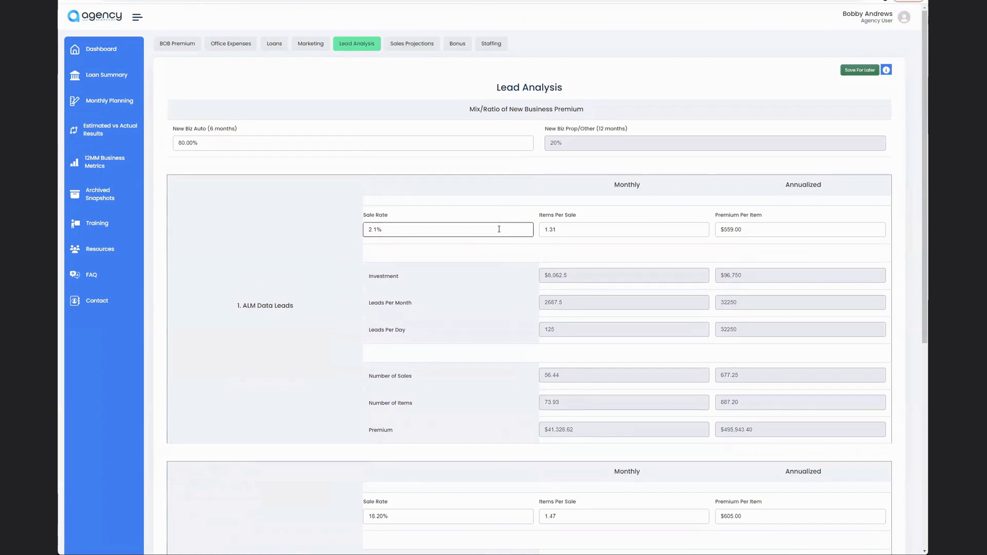
left_click(754, 231)
left_click(412, 44)
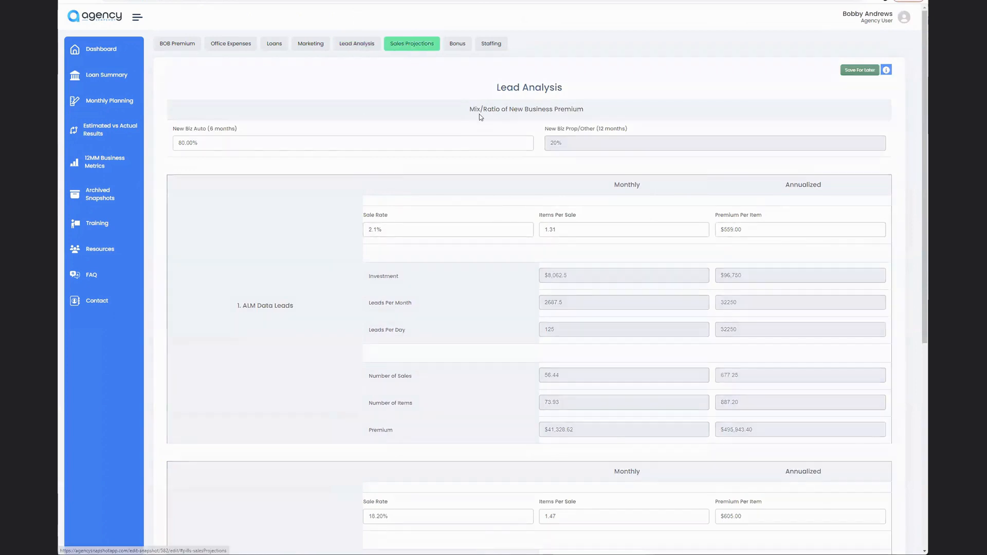
triple_click(560, 137)
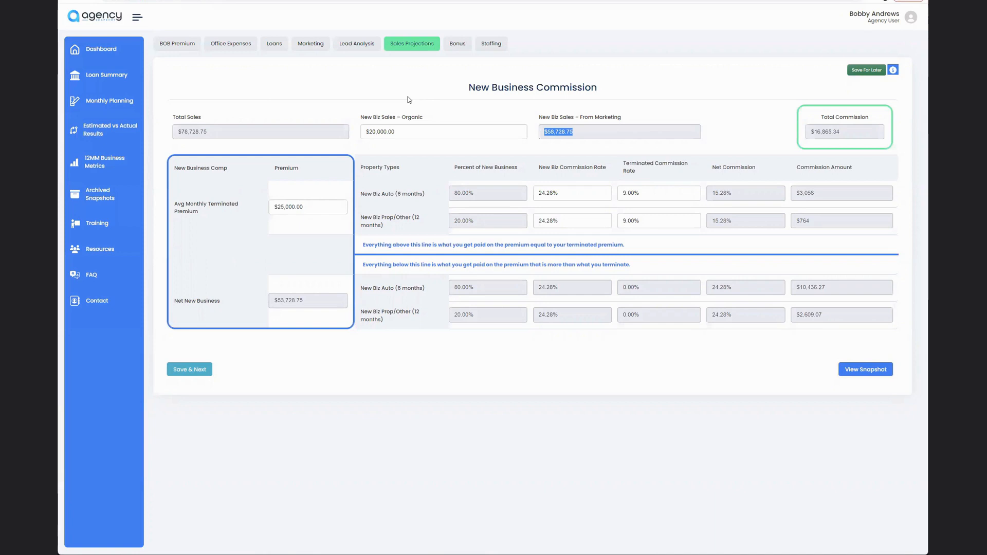
Step: Compare total sales with the average monthly terminated premium and the net new business
left_click_drag(255, 131, 167, 132)
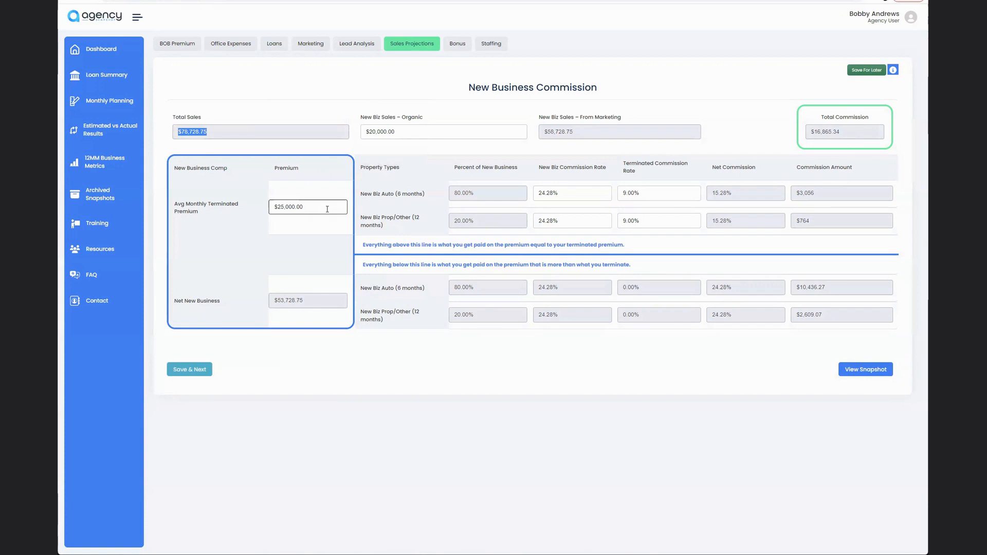
left_click_drag(307, 303, 277, 303)
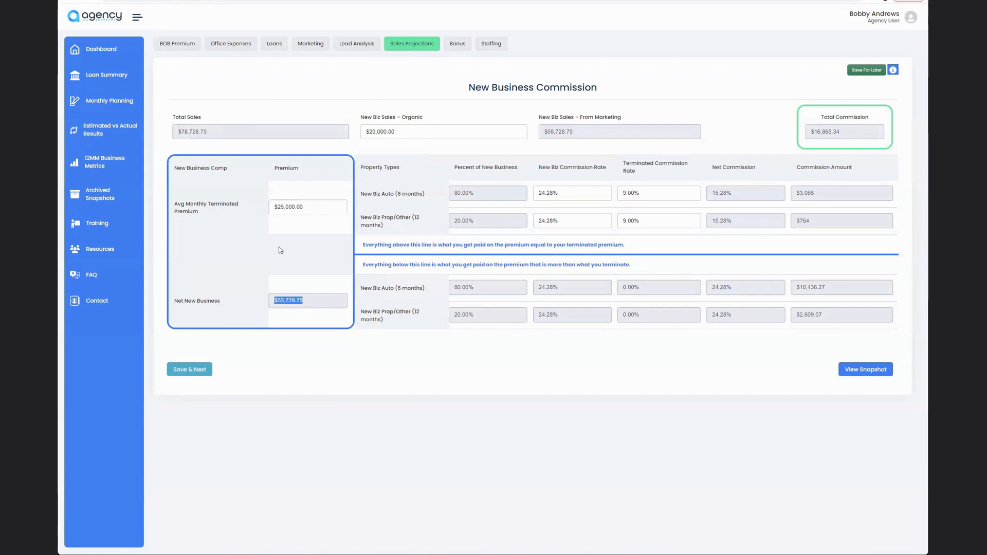
left_click_drag(211, 132, 163, 140)
left_click_drag(350, 206, 246, 212)
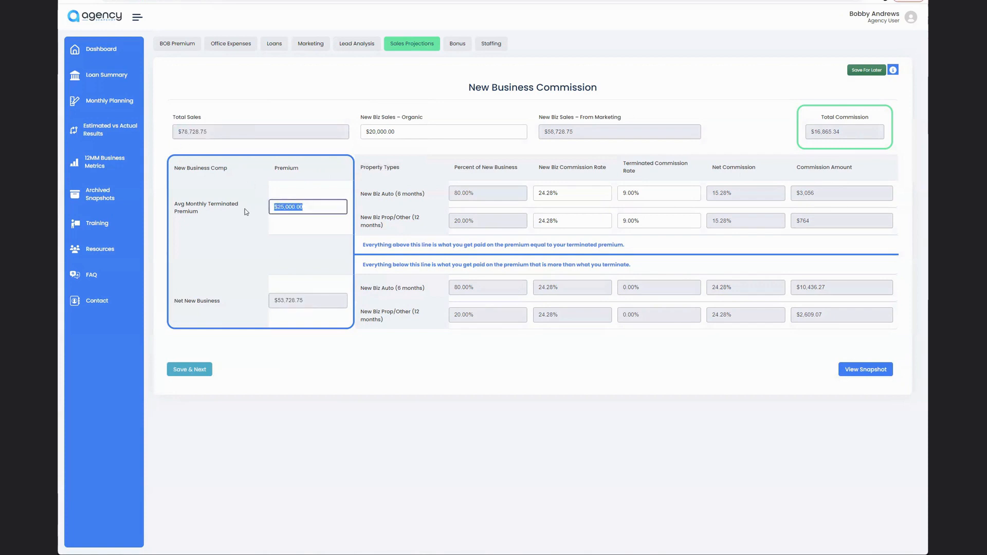
left_click_drag(308, 303, 262, 303)
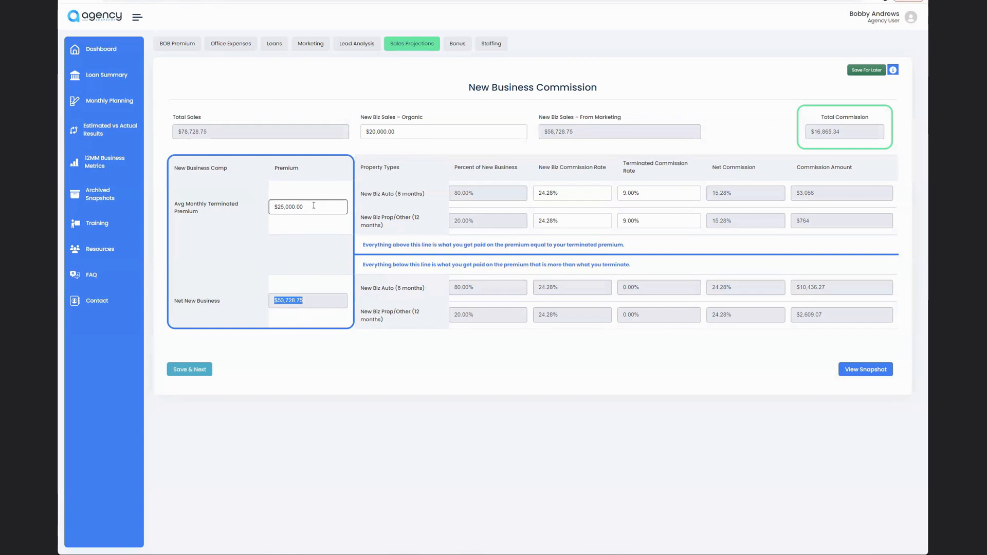
key("shift+Tab")
key("shift+Tab")
key("shift+Tab")
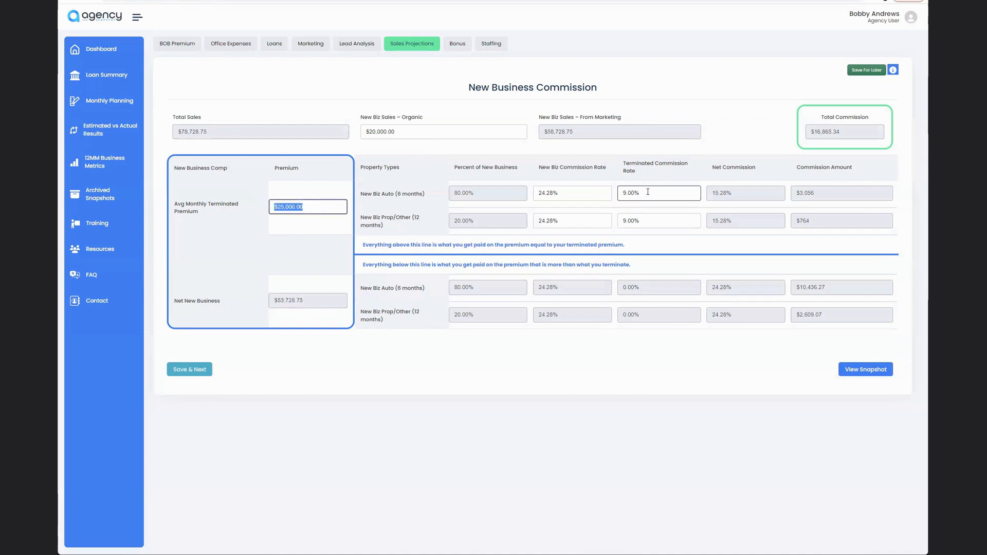
Step: Set the terminated commission rate to 0% for both New Biz Auto and New Biz Prop/Other
left_click(625, 193)
mouse_move(654, 166)
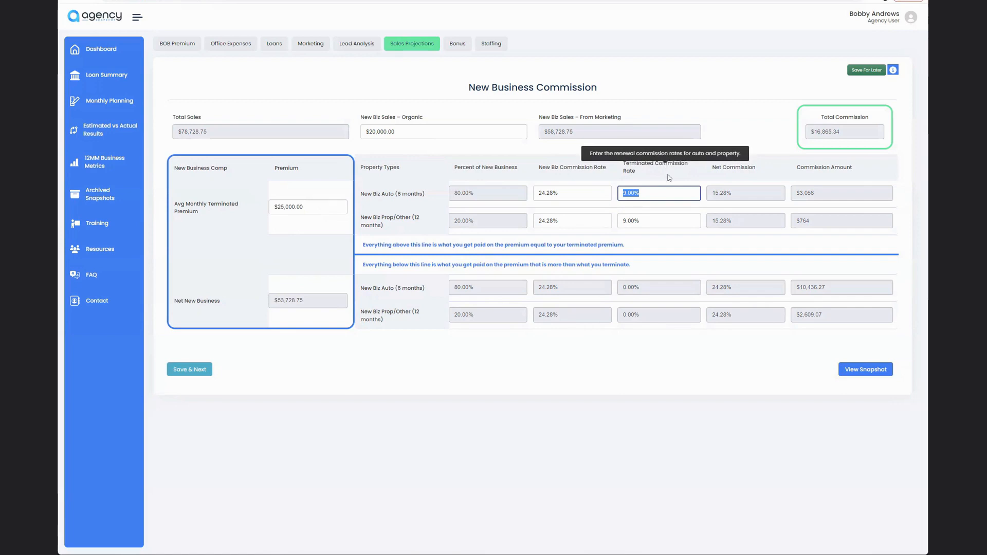
type("0")
left_click(607, 218)
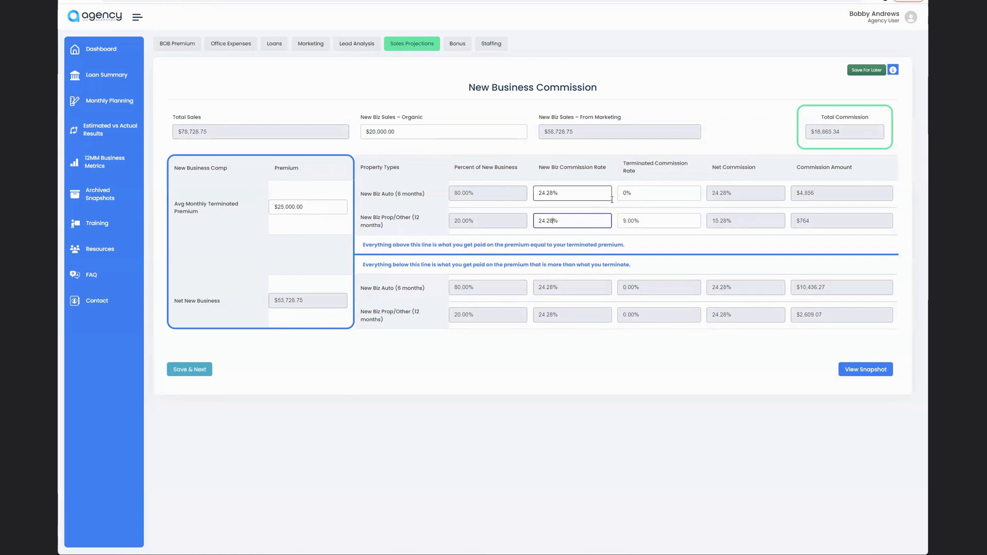
double_click(646, 221)
type("9.0")
left_click_drag(647, 221, 616, 227)
type("0")
left_click(713, 156)
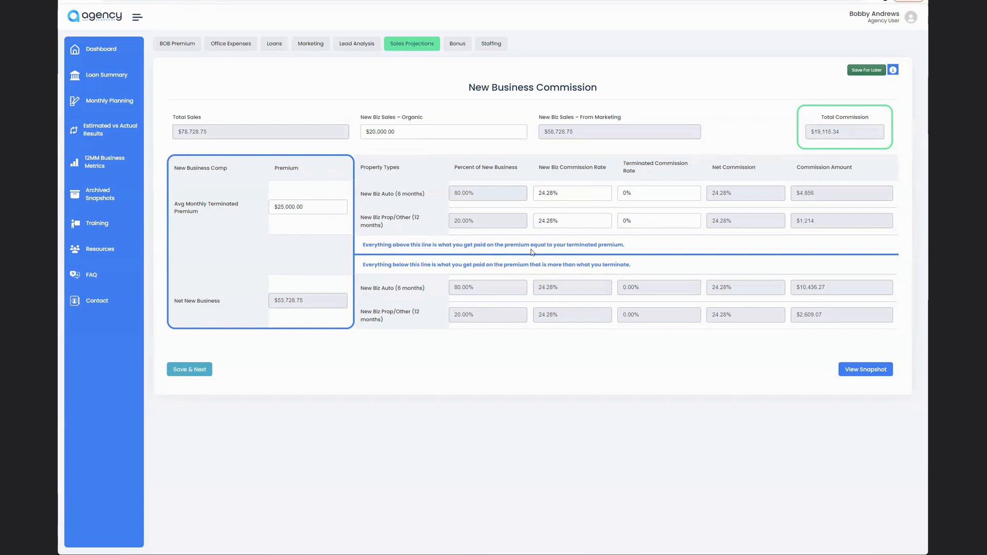
Step: Read the notes on commission above and below the dividing line, and examine the average monthly terminated premium entry
left_click_drag(654, 253, 370, 254)
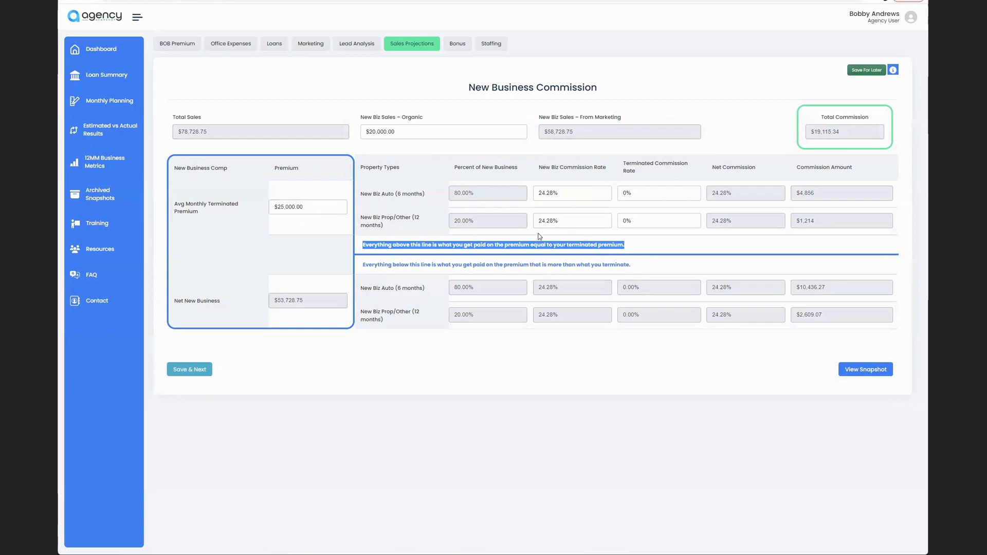
left_click_drag(364, 265, 649, 266)
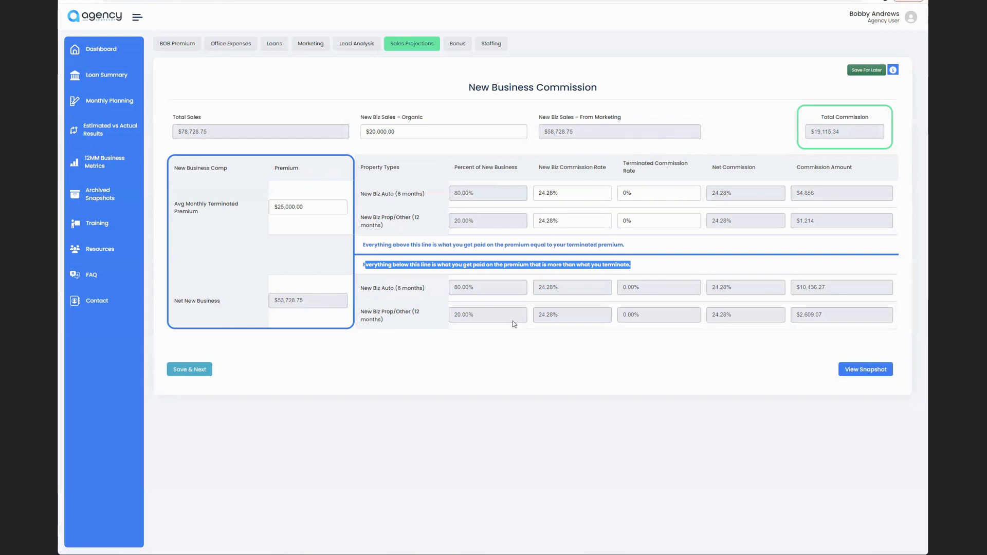
left_click(661, 267)
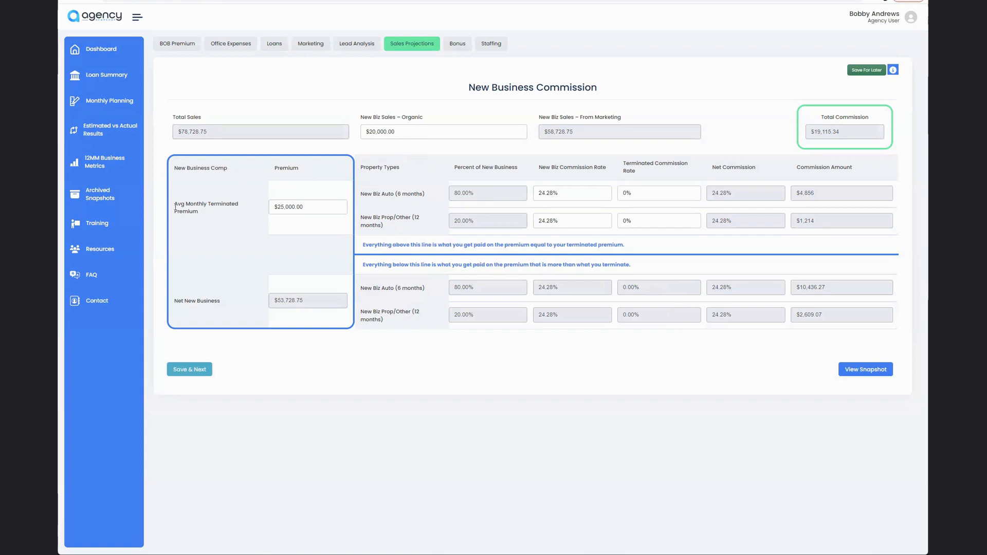
left_click_drag(175, 207, 211, 218)
left_click(211, 216)
left_click(298, 207)
Step: Review the bonus section, checking the Annual Bonus frequency options and the Variable Compensation amount
left_click(467, 45)
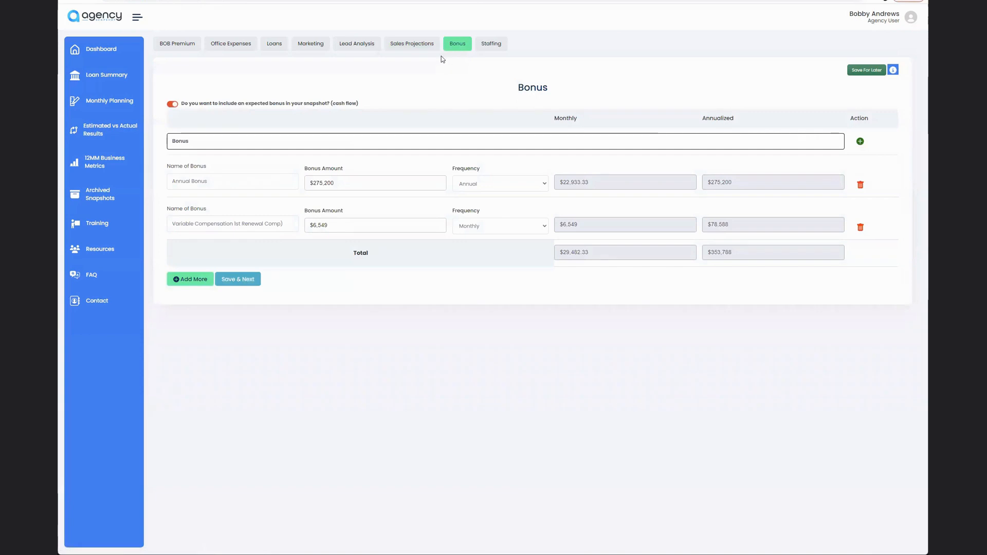
left_click(512, 185)
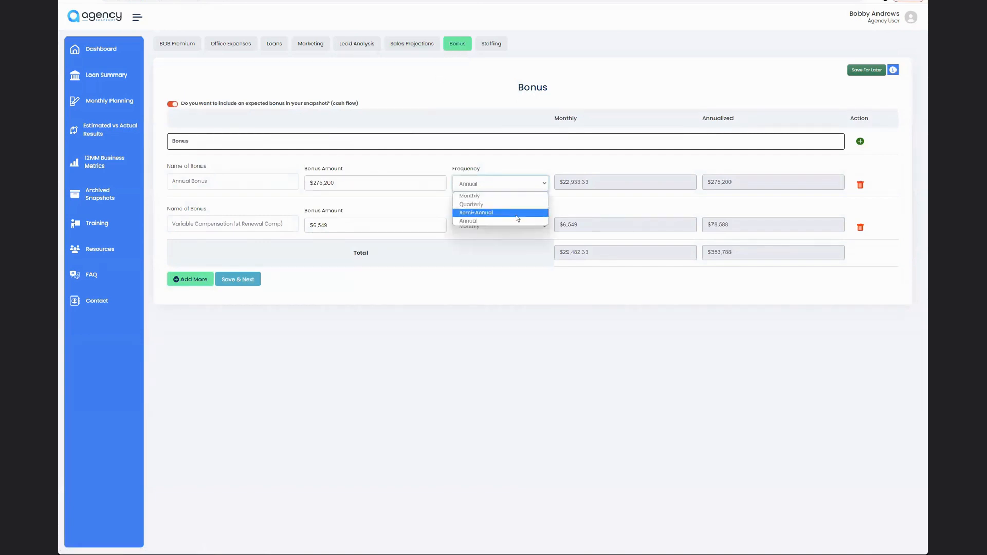
left_click(505, 126)
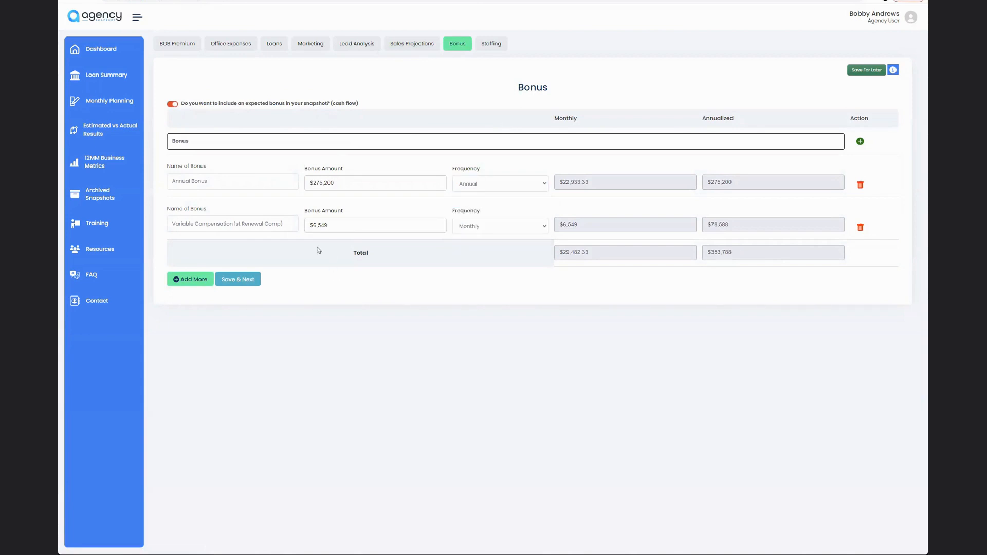
left_click(387, 225)
left_click(399, 238)
left_click(400, 227)
Step: Review the staffing section, checking the owner's department, pay rate and pay frequency options and the payroll tax rate
left_click(491, 44)
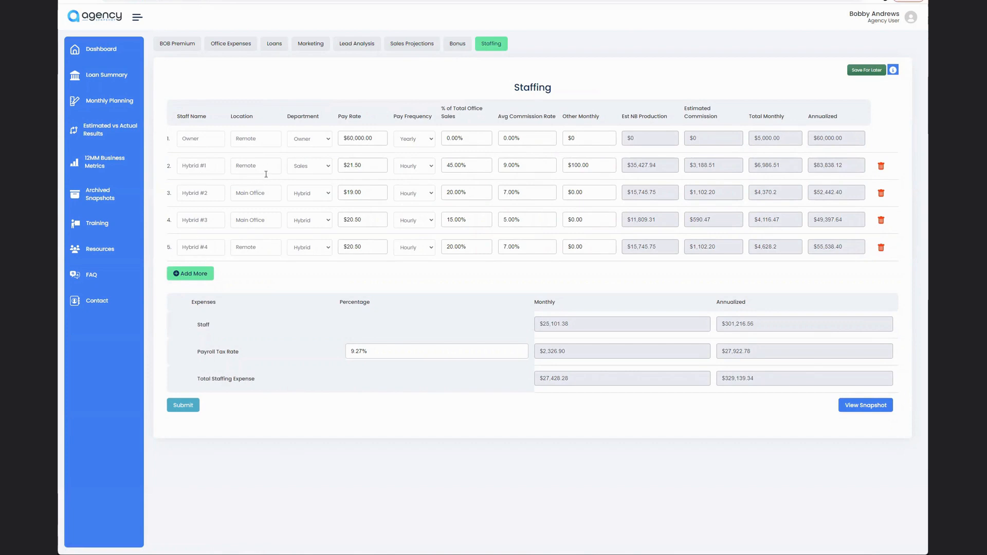
left_click(309, 140)
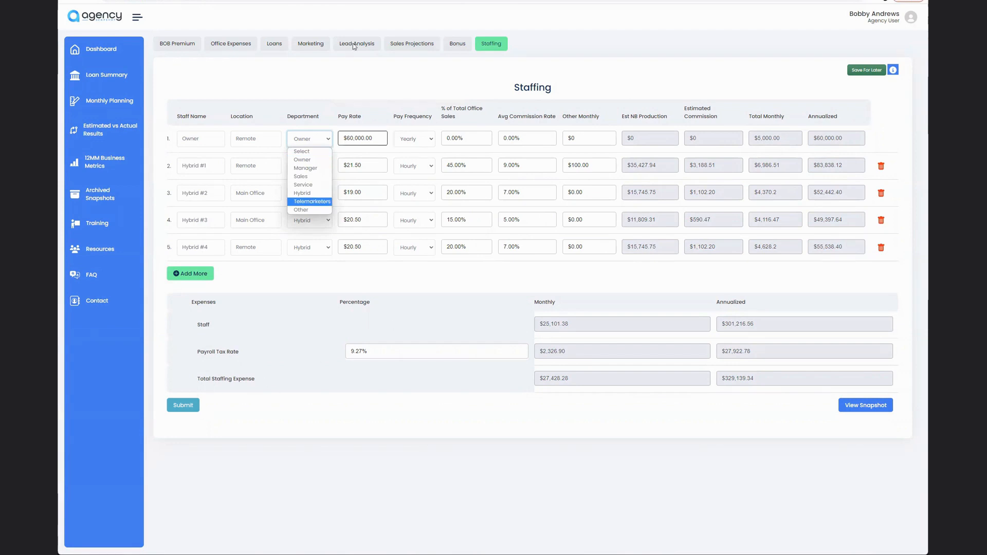
left_click(350, 85)
left_click(377, 137)
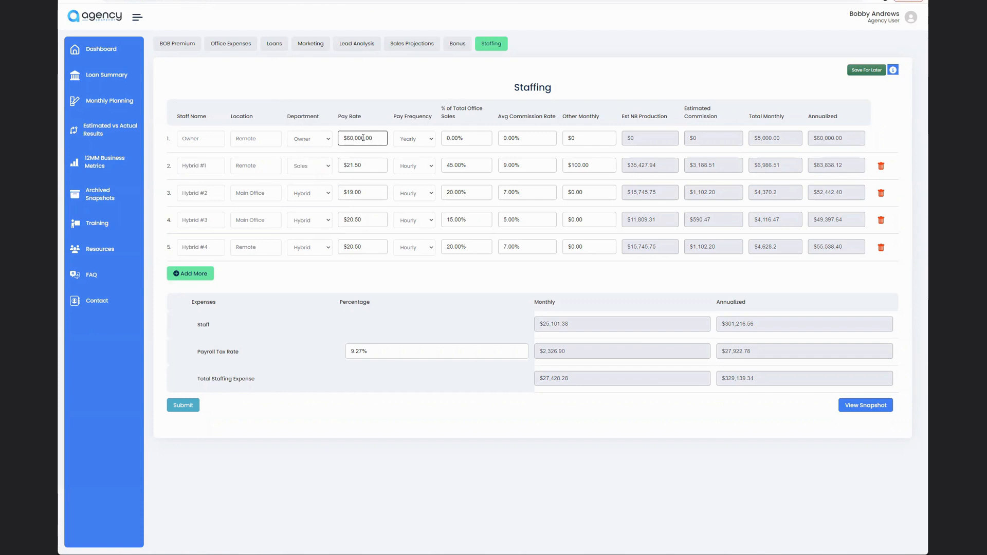
left_click(392, 353)
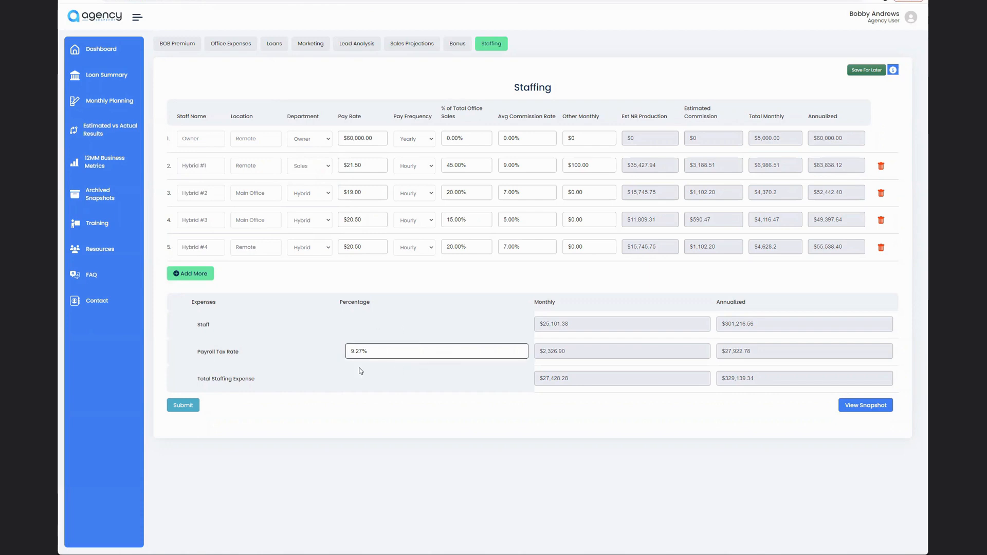
left_click(423, 140)
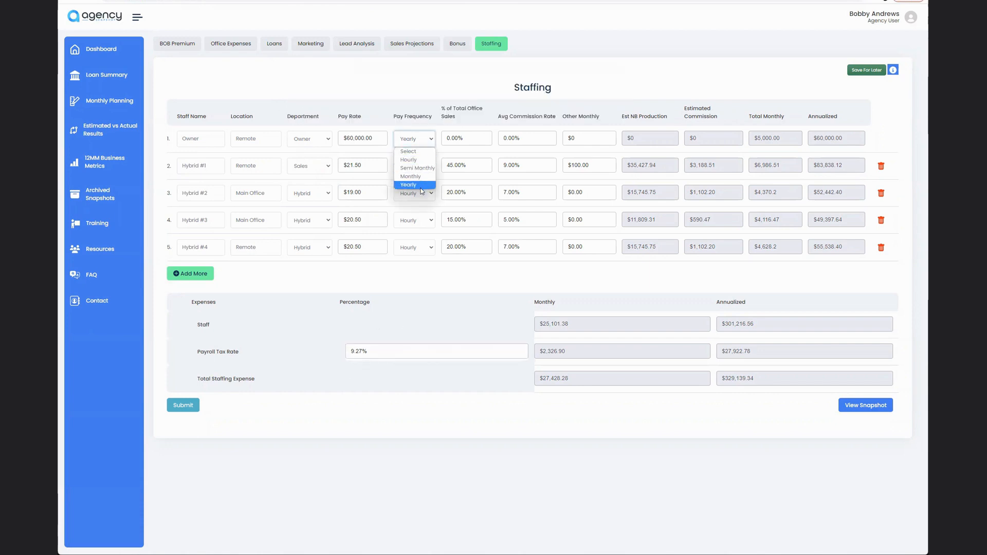
left_click(453, 95)
mouse_move(465, 121)
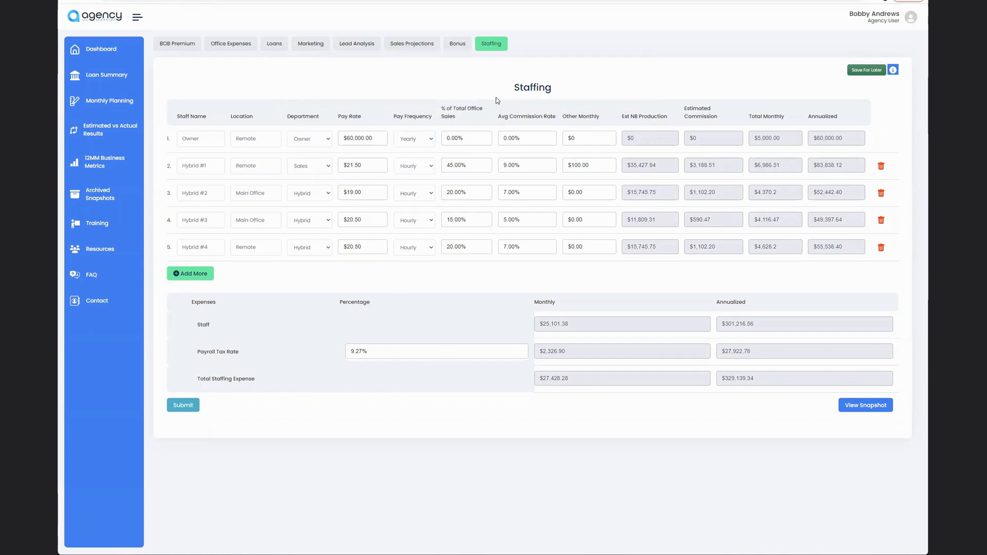
Step: Examine the staff's share of office sales, average commission rates, other monthly pay and estimated new business production
left_click(481, 164)
left_click_drag(476, 164, 419, 173)
left_click_drag(543, 165, 506, 165)
left_click_drag(493, 219, 449, 222)
left_click_drag(535, 226, 497, 229)
left_click_drag(595, 116, 570, 117)
left_click(626, 115)
left_click_drag(663, 168, 634, 167)
Step: Compare total sales in the sales projections with Hybrid #1's estimated new business production and share of office sales
left_click(374, 47)
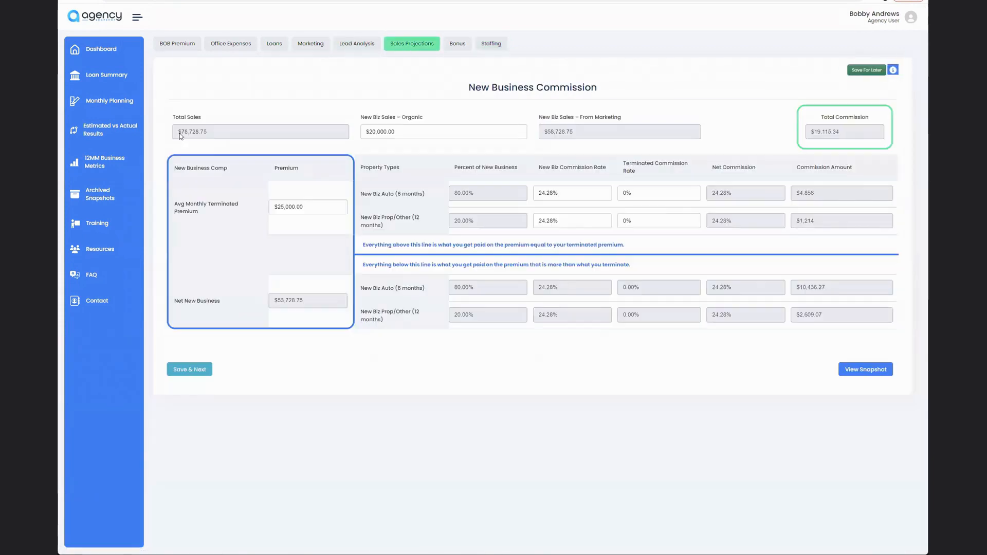
left_click_drag(178, 133, 227, 136)
left_click(489, 44)
left_click_drag(663, 166, 619, 169)
left_click(446, 166)
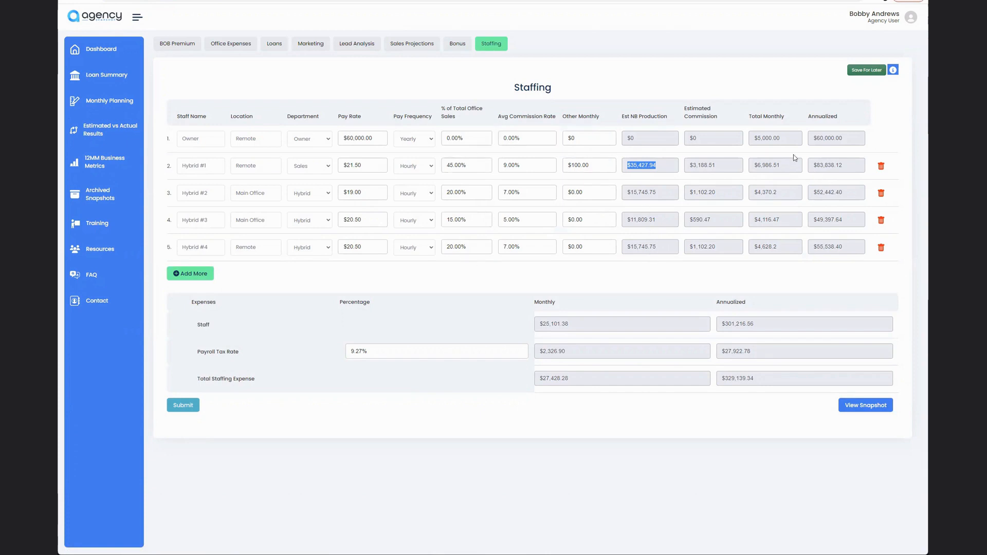
Step: Check Hybrid #1's estimated commission, the payroll tax rate and total staffing expense, and submit the staffing data to open the snapshot
double_click(687, 167)
left_click_drag(375, 351, 339, 362)
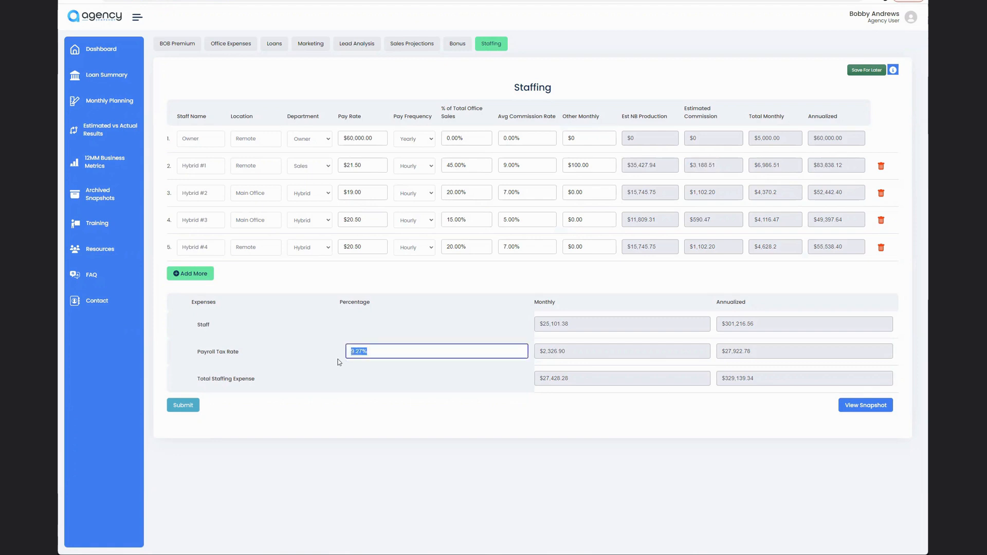
left_click_drag(576, 351, 539, 380)
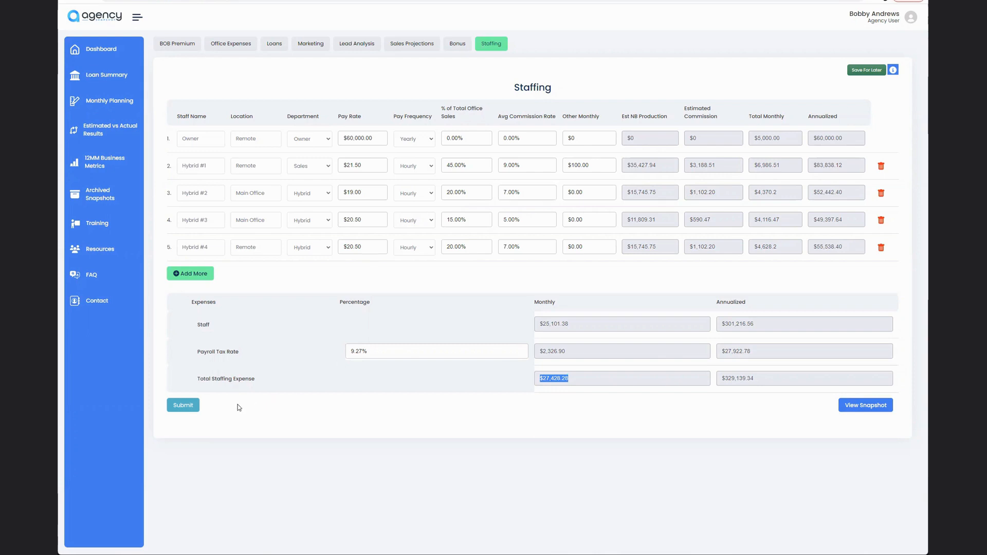
left_click(183, 406)
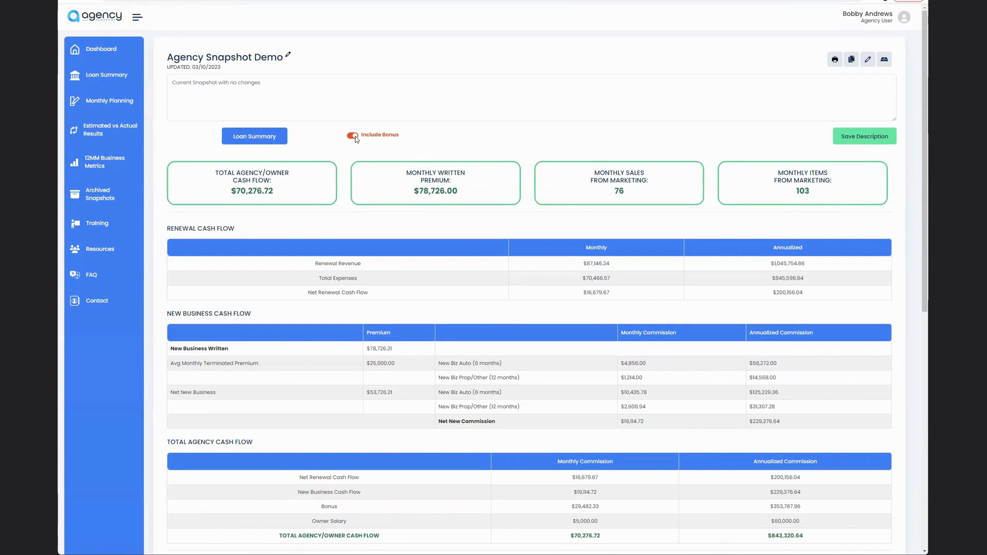
Step: Compare the total agency/owner cash flow with and without the bonus, leaving the bonus included
left_click(355, 137)
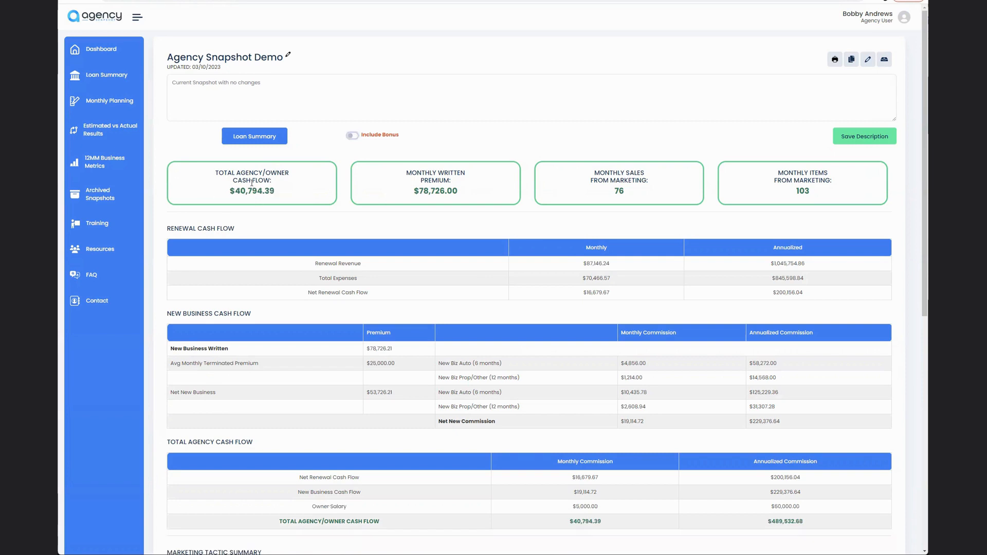
left_click(354, 137)
left_click(354, 137)
left_click(353, 136)
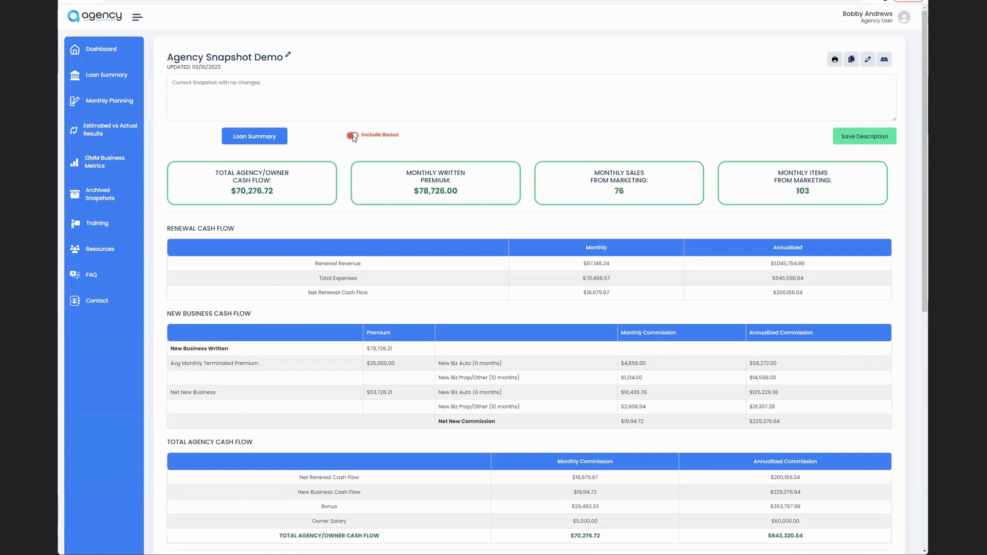
Step: Examine the renewal, new business and total agency cash flow sections, including monthly net renewal, new business and bonus amounts
left_click(353, 136)
left_click(353, 136)
left_click_drag(164, 229, 243, 228)
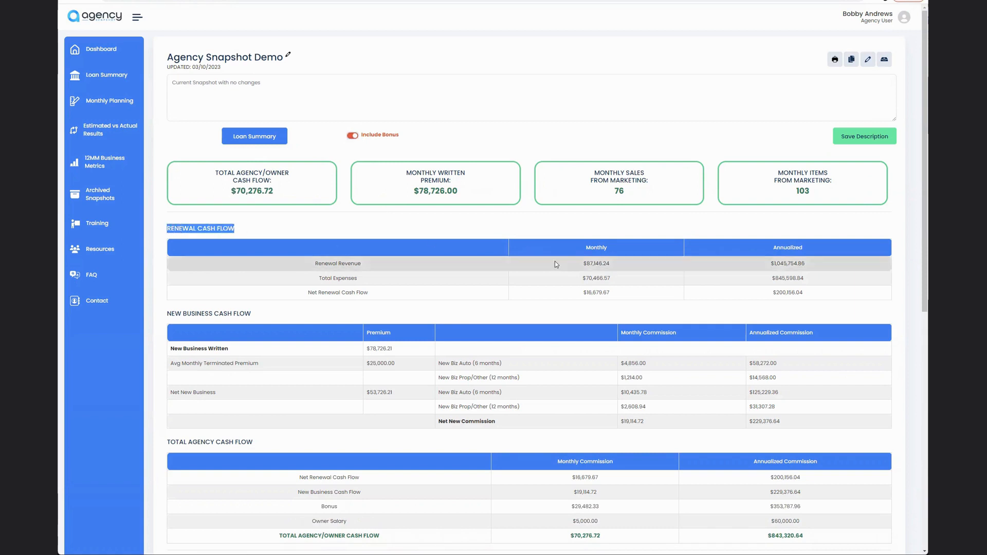
left_click_drag(165, 315, 289, 316)
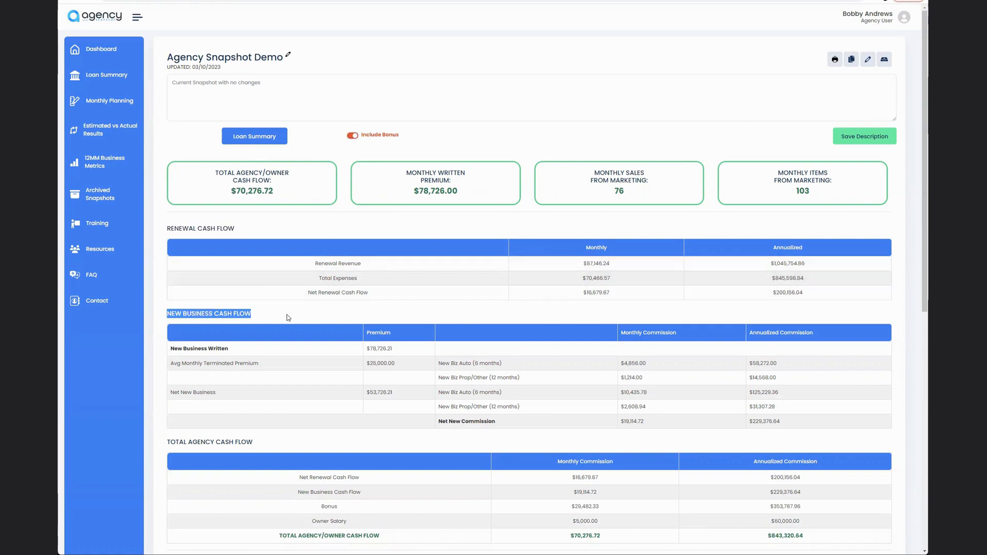
scroll(227, 400, "down", 1)
left_click_drag(163, 362, 270, 363)
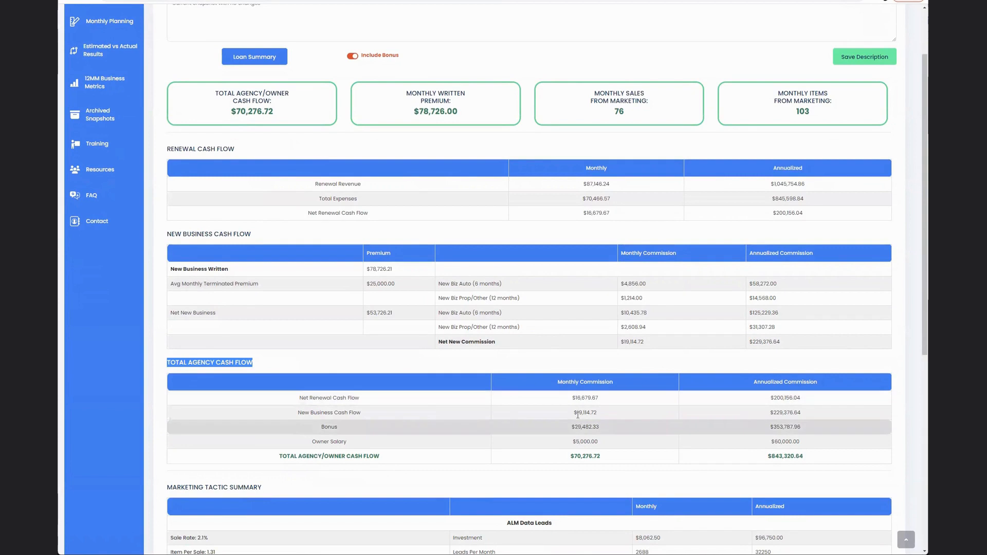
left_click(573, 398)
left_click_drag(573, 398, 640, 397)
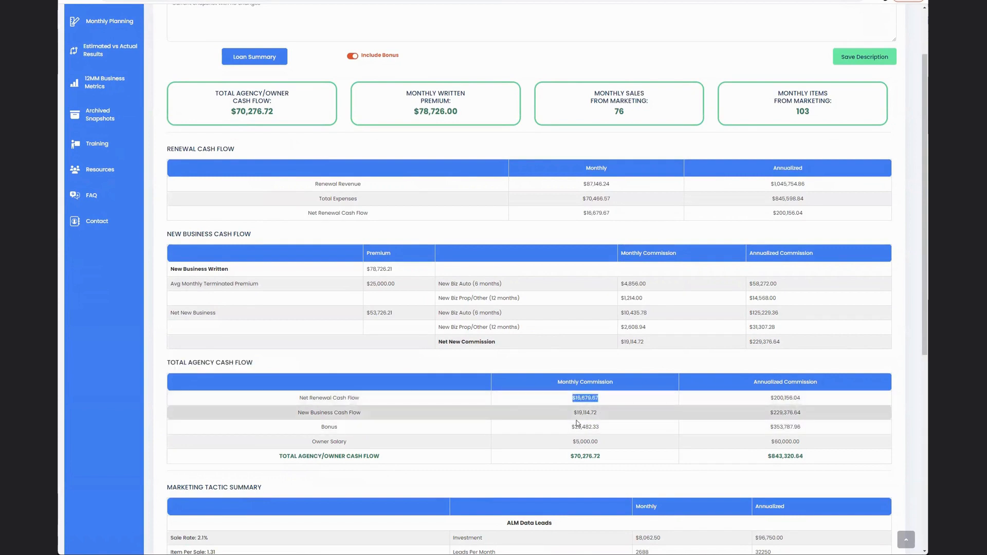
left_click_drag(561, 415, 660, 416)
left_click_drag(569, 428, 617, 430)
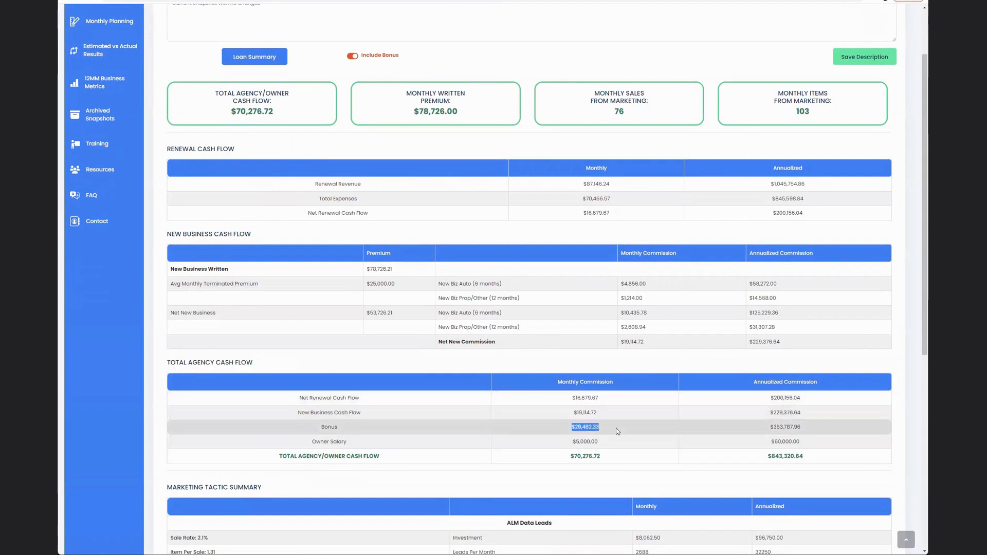
Step: Exclude the bonus and review the owner salary, marketing tactic summary and total agency/owner cash flow
left_click(349, 55)
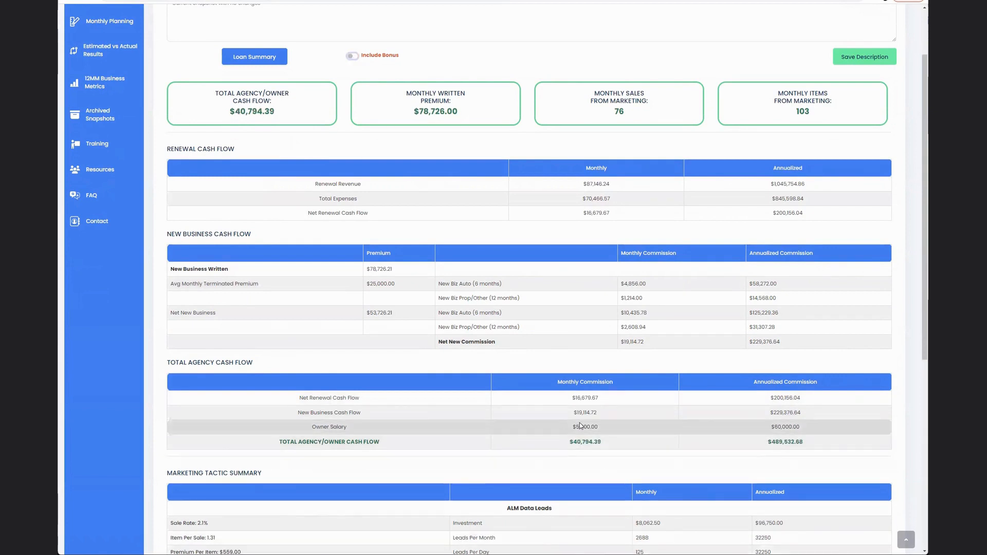
left_click_drag(563, 427, 607, 427)
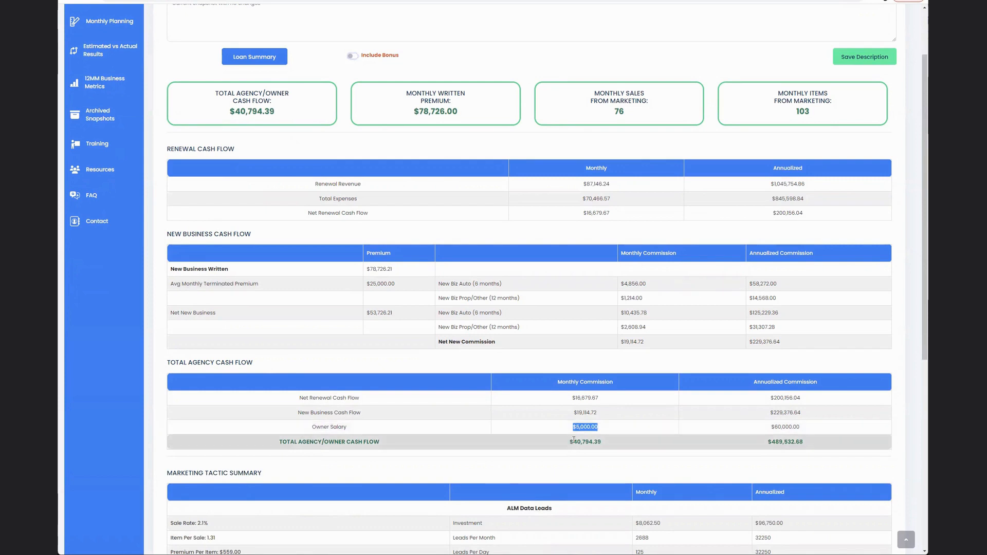
scroll(613, 404, "down", 5)
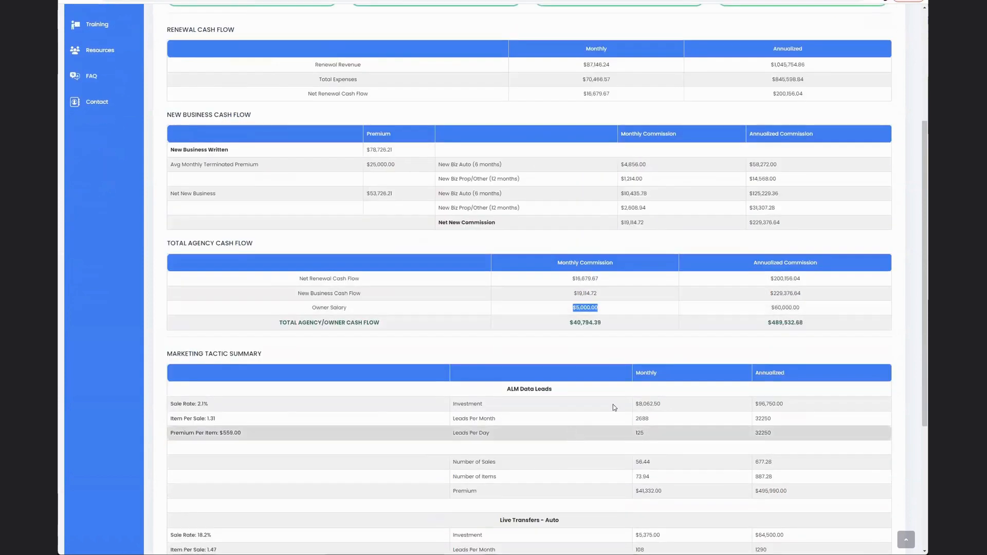
scroll(627, 386, "down", 2)
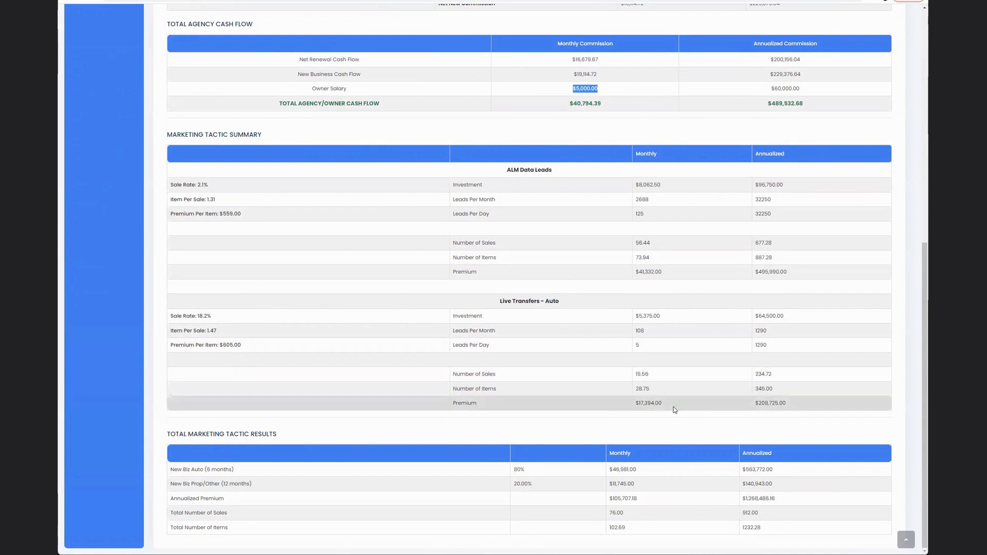
scroll(679, 414, "up", 7)
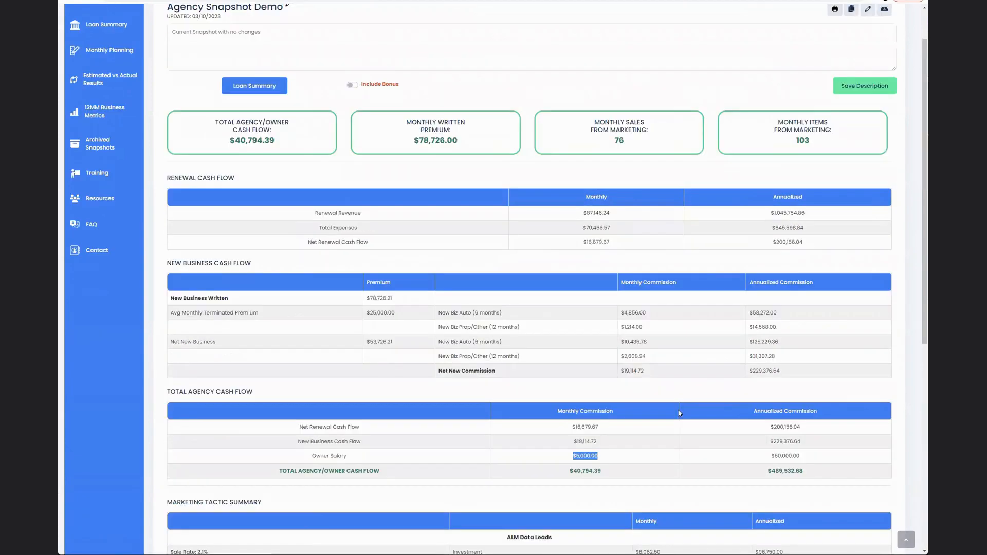
scroll(684, 418, "up", 1)
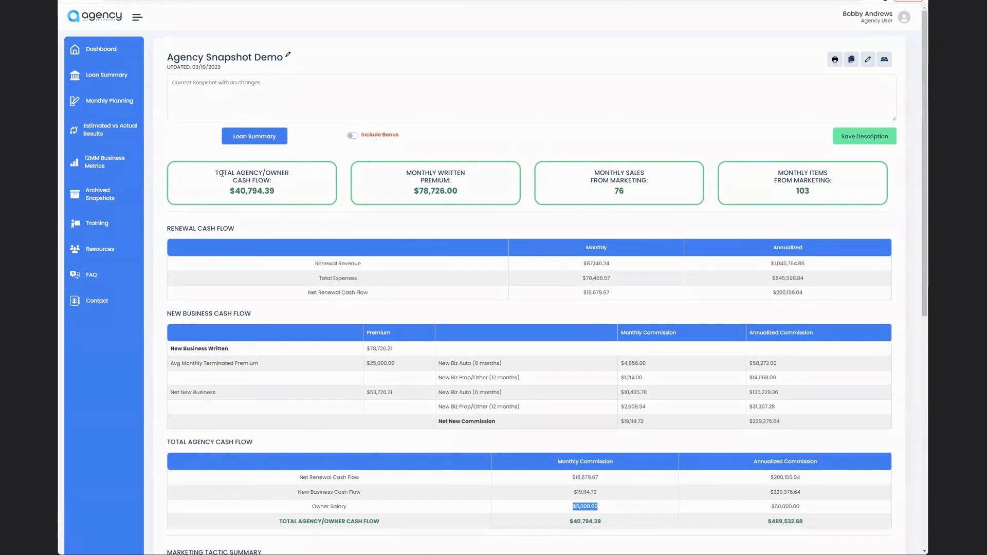
left_click_drag(221, 172, 286, 195)
left_click(285, 196)
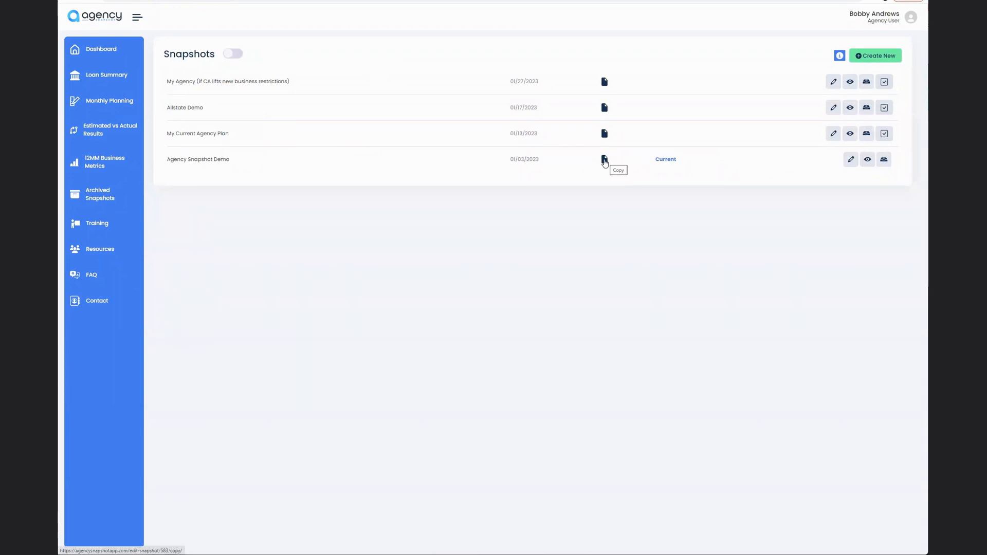
Step: Copy the Agency Snapshot Demo from the snapshots list and set the 2x Telemarketers monthly expense to $4,000
left_click(605, 160)
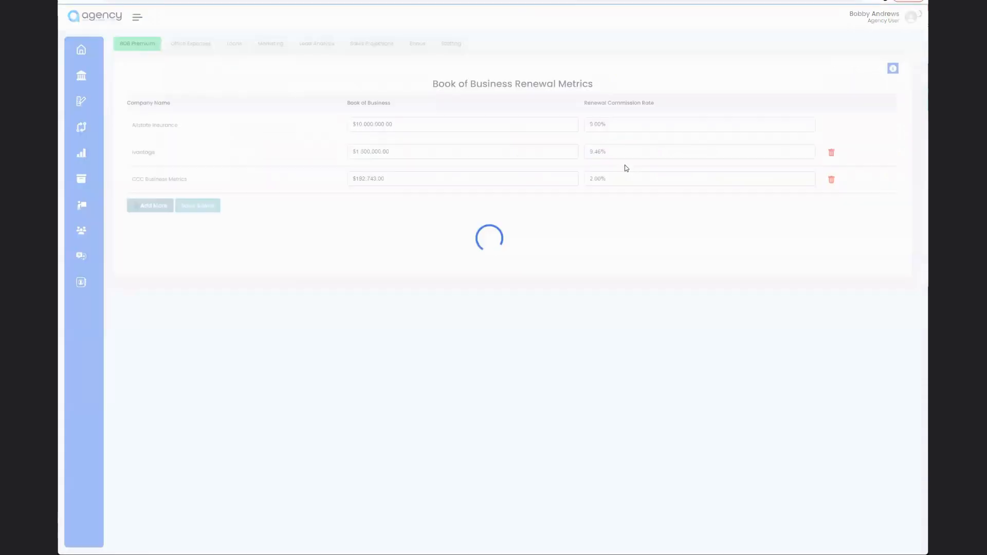
left_click(190, 46)
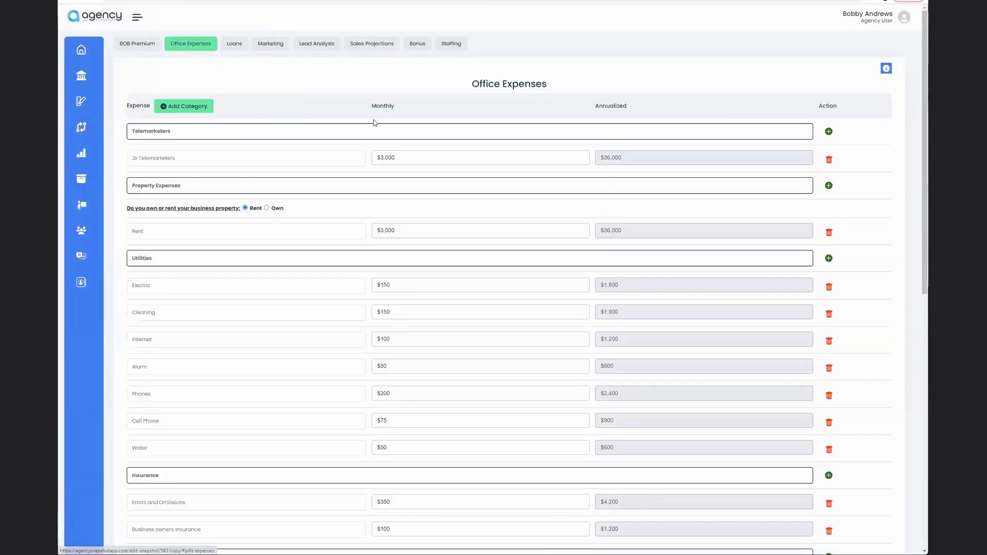
left_click(383, 158)
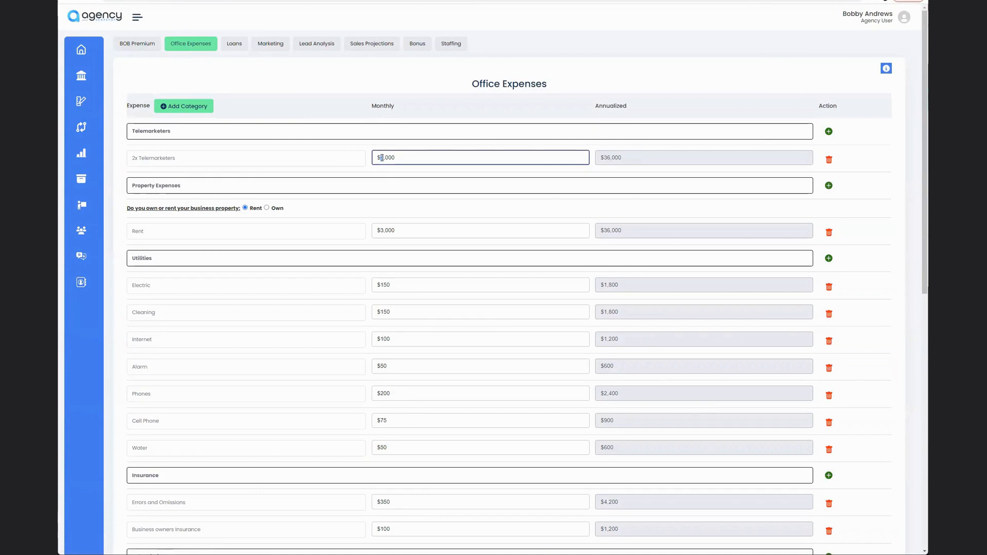
key("BackSpace")
type("4")
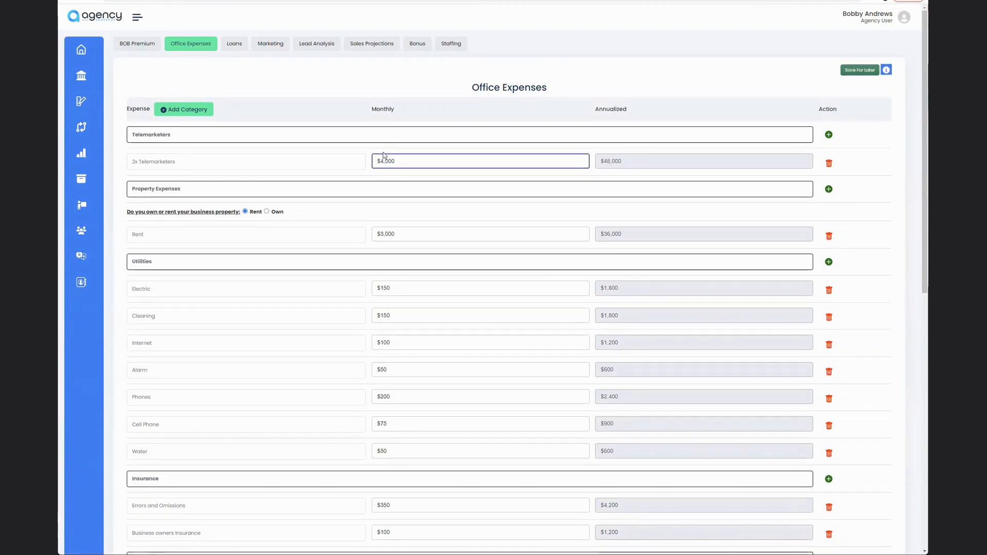
Step: Set the ALM Data Leads quantity to 175 in the marketing expenses and keep its frequency at Daily
left_click(258, 45)
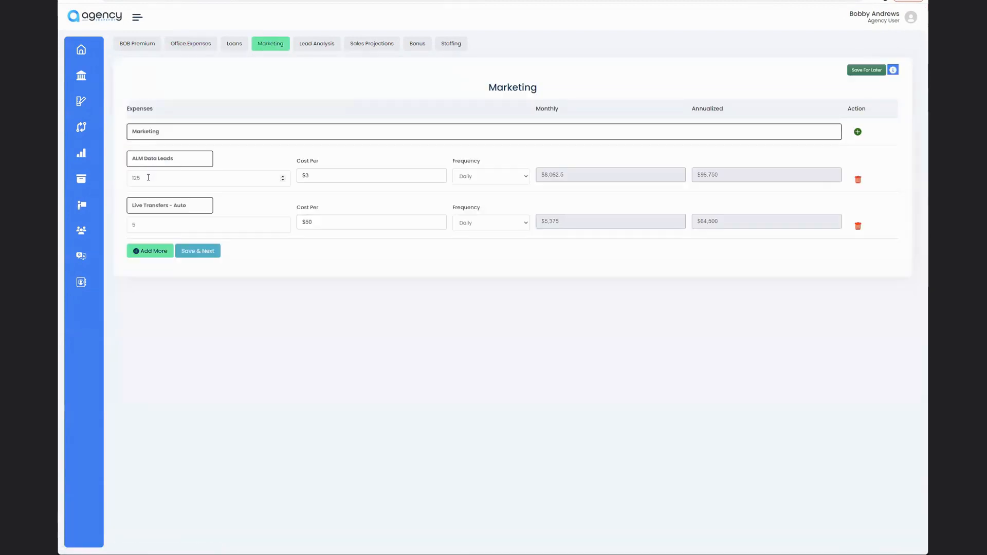
type("175")
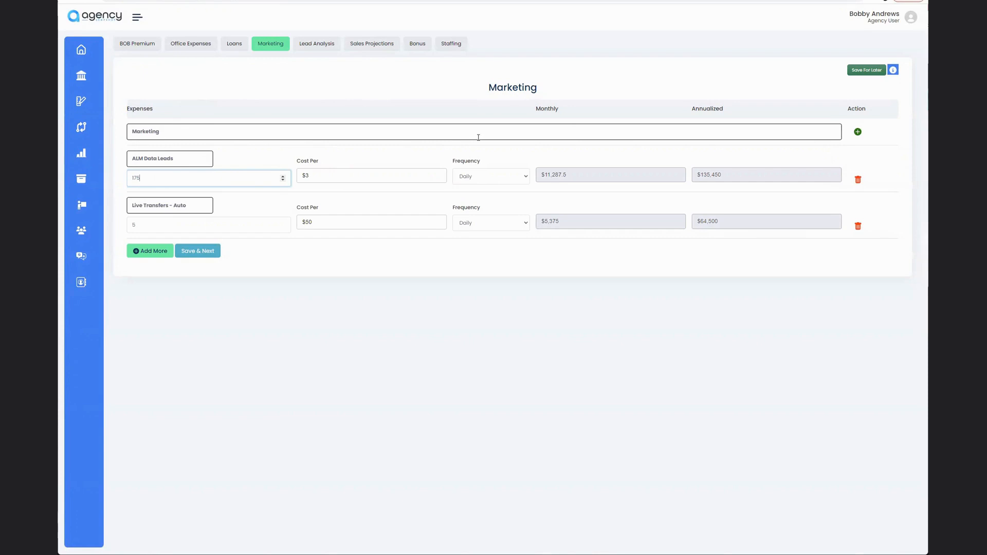
left_click(494, 180)
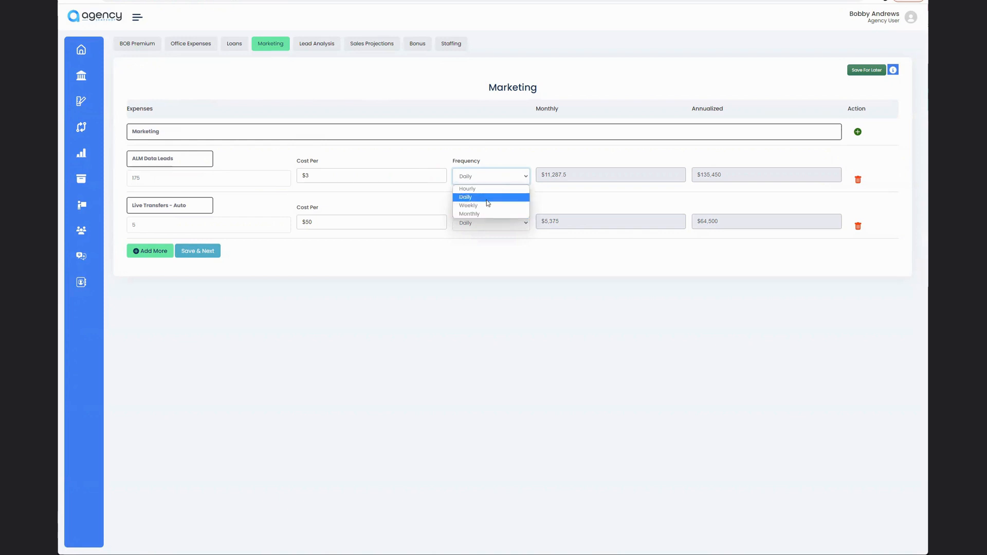
left_click(330, 154)
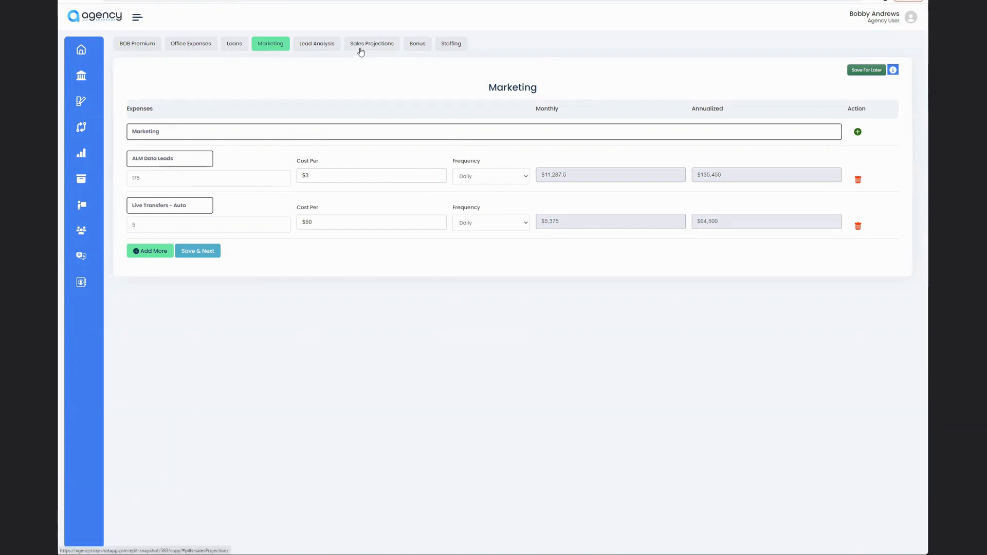
Step: Submit the copied snapshot from its staffing data, exclude the bonus and check the total agency/owner cash flow
left_click(455, 44)
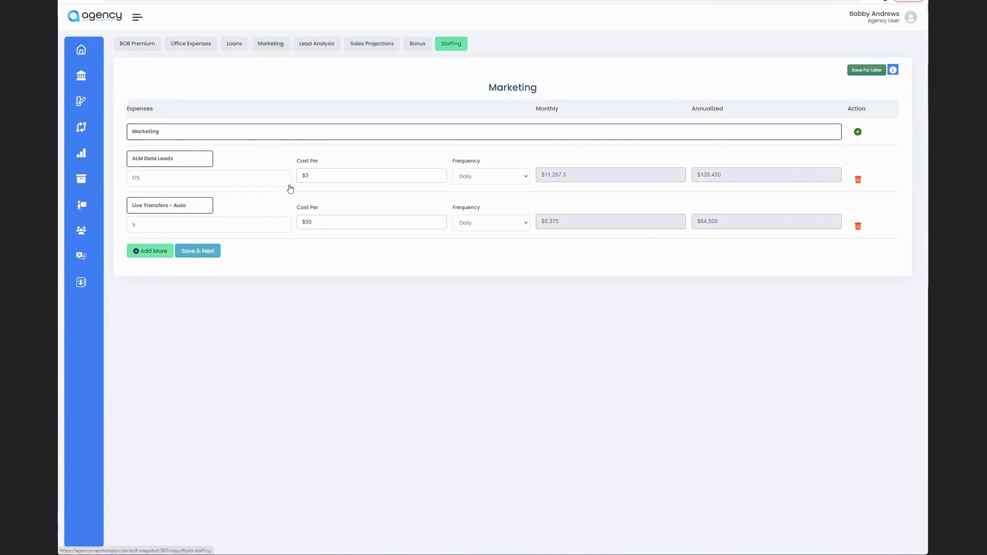
left_click(146, 410)
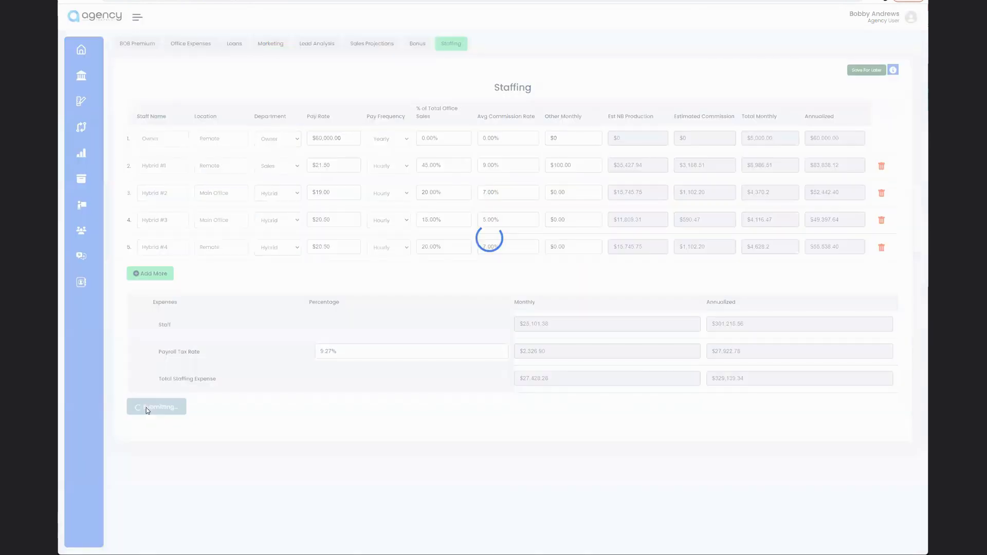
left_click(352, 136)
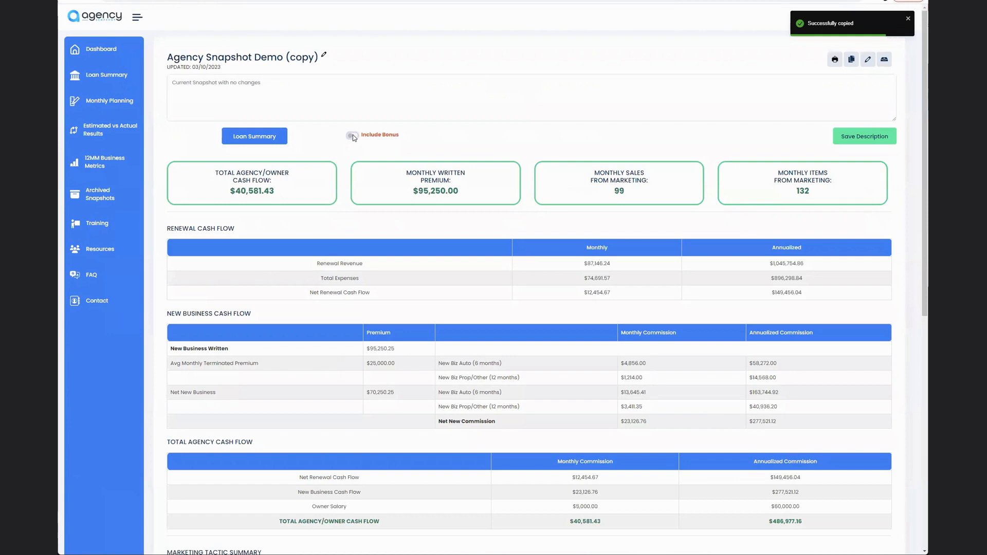
left_click_drag(222, 169, 301, 195)
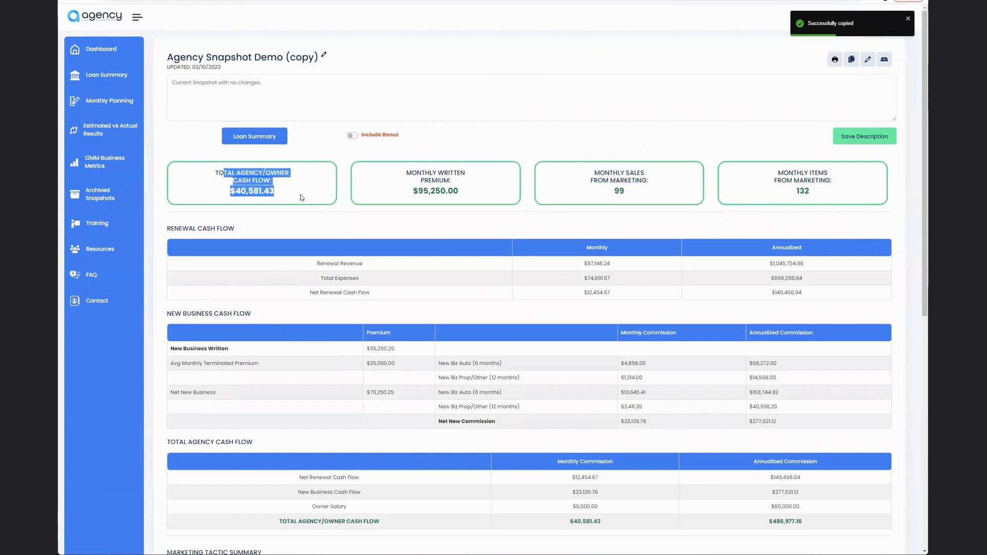
left_click(300, 194)
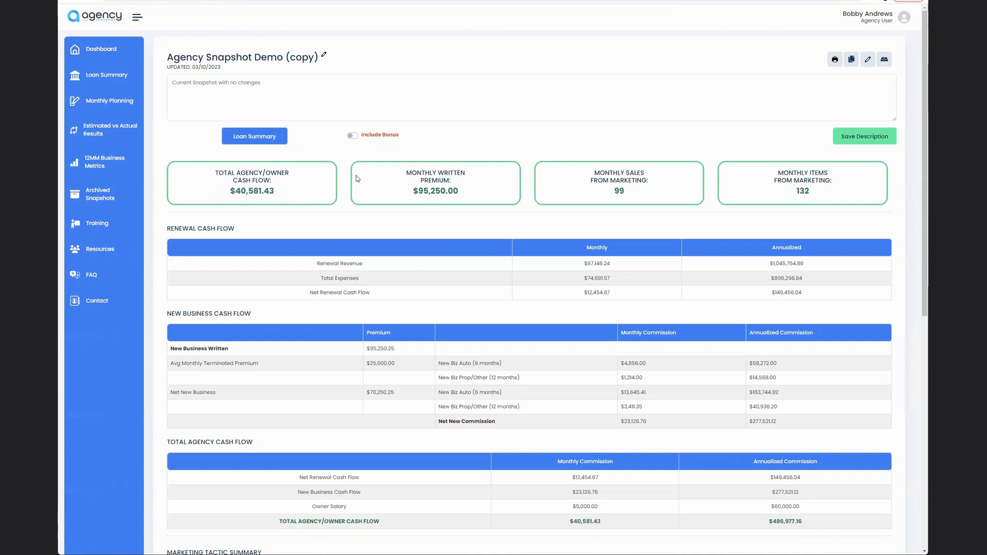
Step: Open the copied snapshot for editing at its staffing data
left_click(869, 60)
left_click(453, 46)
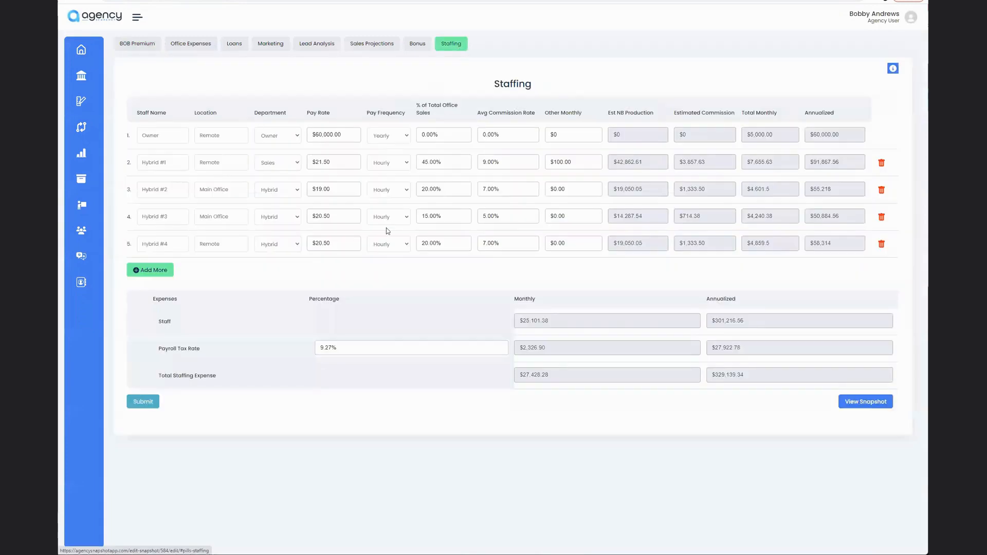
Step: Add two blank staff rows to the staffing table and delete both of them
left_click(151, 270)
left_click(151, 303)
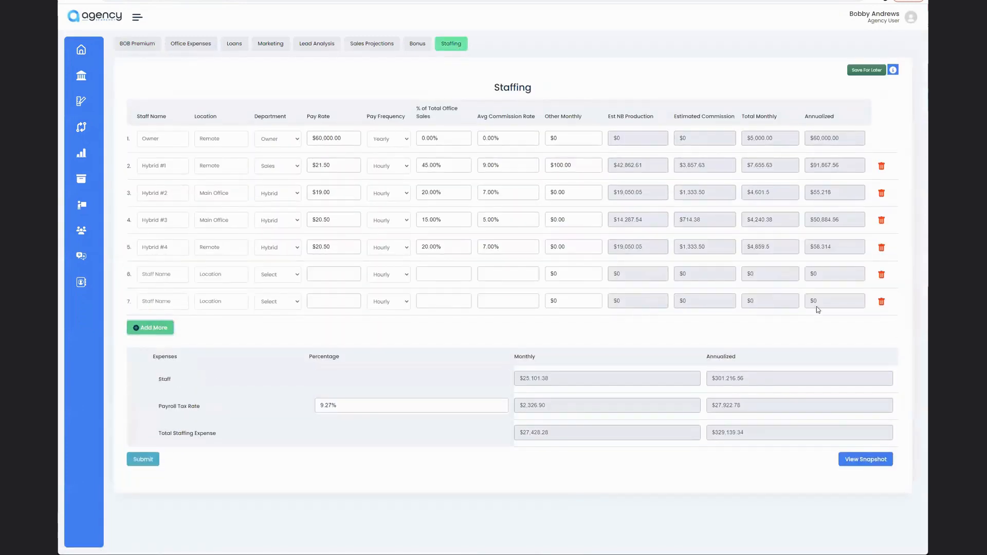
left_click(882, 304)
left_click(882, 276)
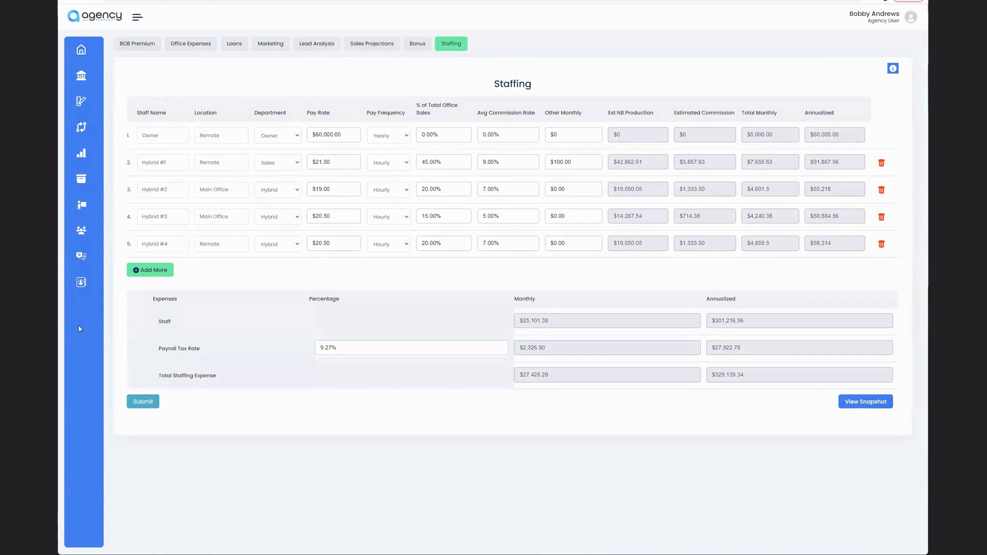
Step: Review the copy's book of business premium, office expenses and loan data, with the navigation sidebar expanded
left_click(151, 45)
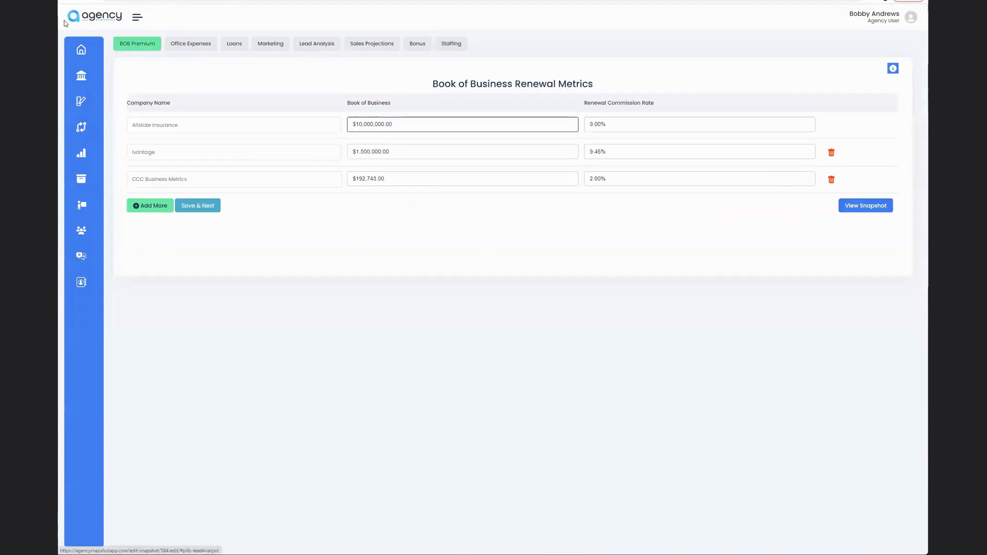
left_click(137, 17)
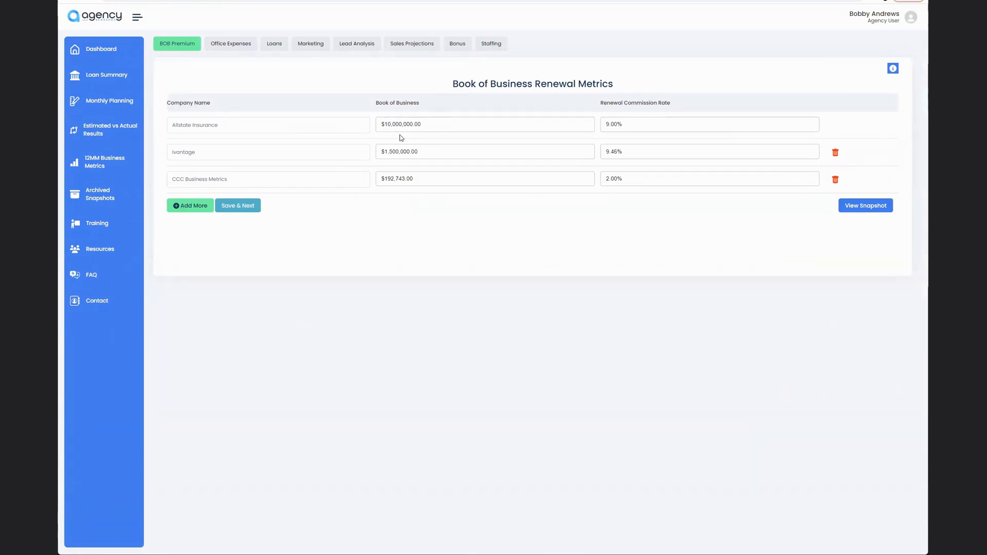
left_click_drag(445, 124, 357, 129)
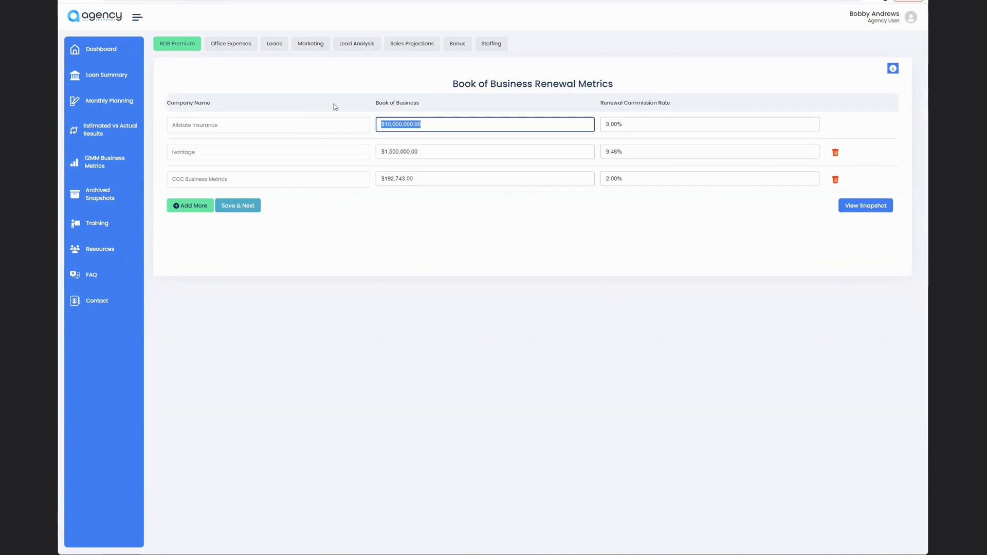
left_click(226, 47)
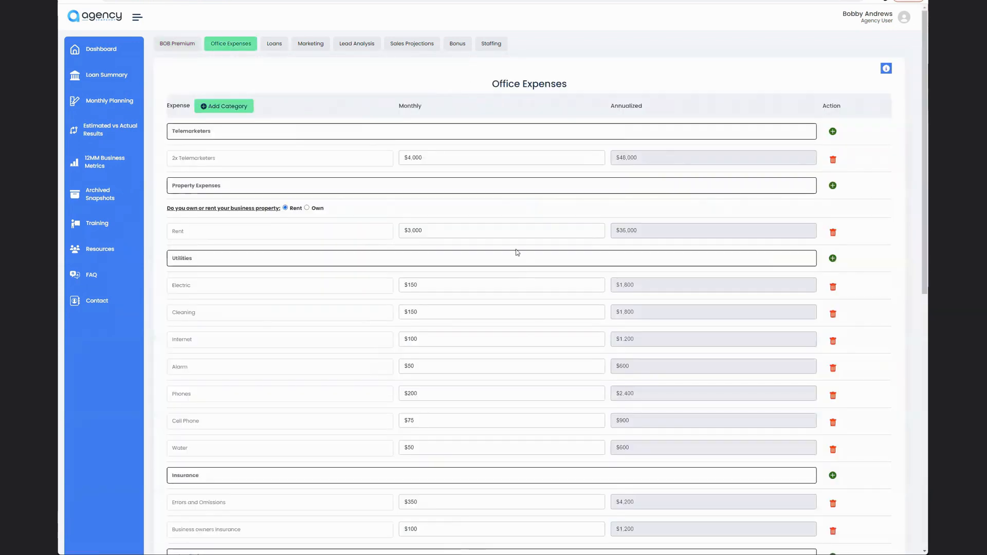
left_click(283, 45)
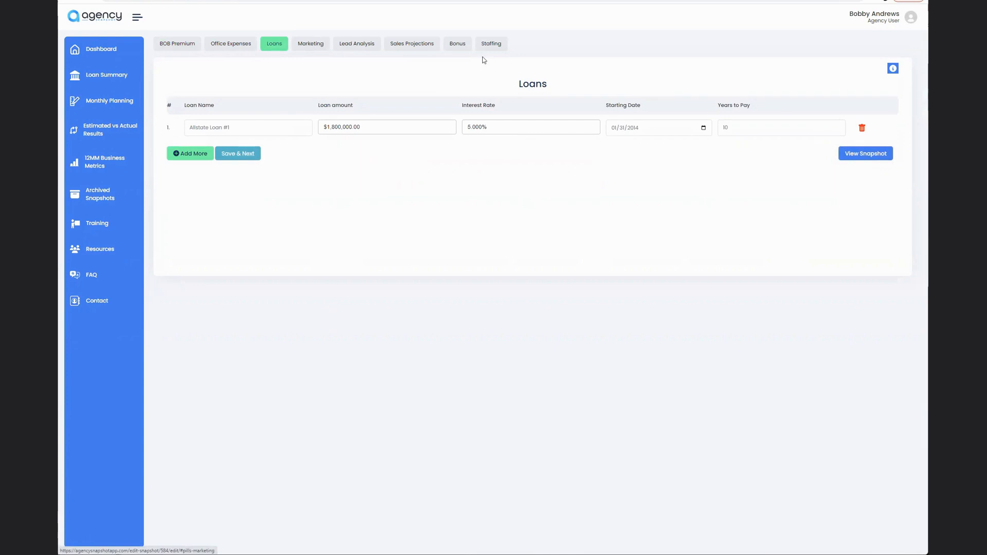
Step: Submit the copy's staffing data to open its snapshot and return to the snapshots list
left_click(490, 46)
left_click(184, 402)
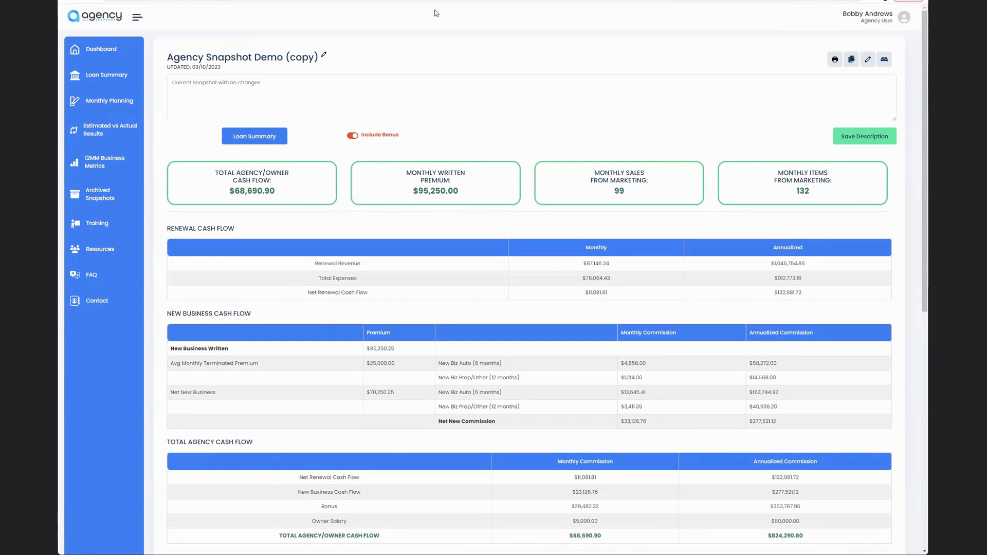
key("alt+Left")
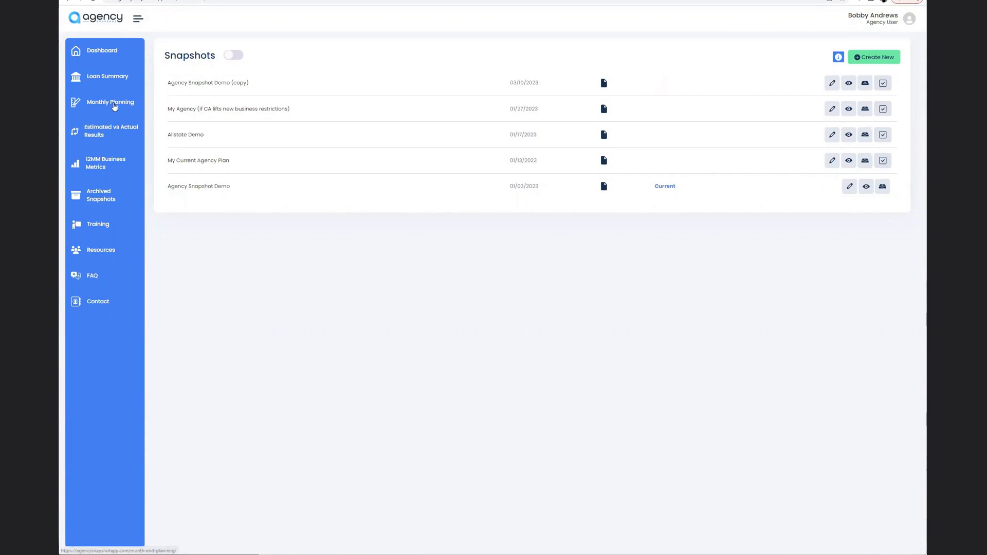
Step: Open the Monthly Planning page past its instructions and toggle the points calculation off and back on
left_click(108, 103)
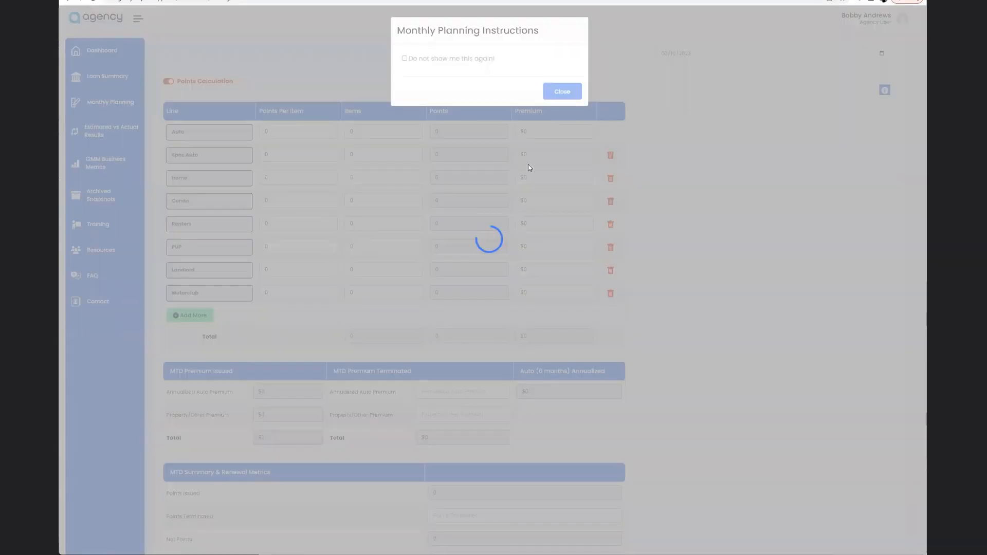
left_click(572, 402)
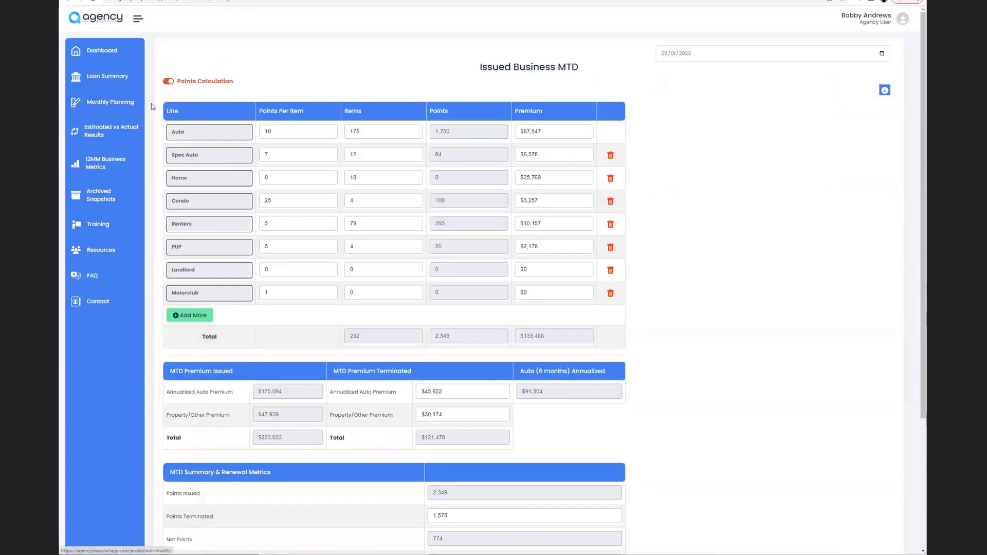
left_click(171, 83)
left_click(171, 82)
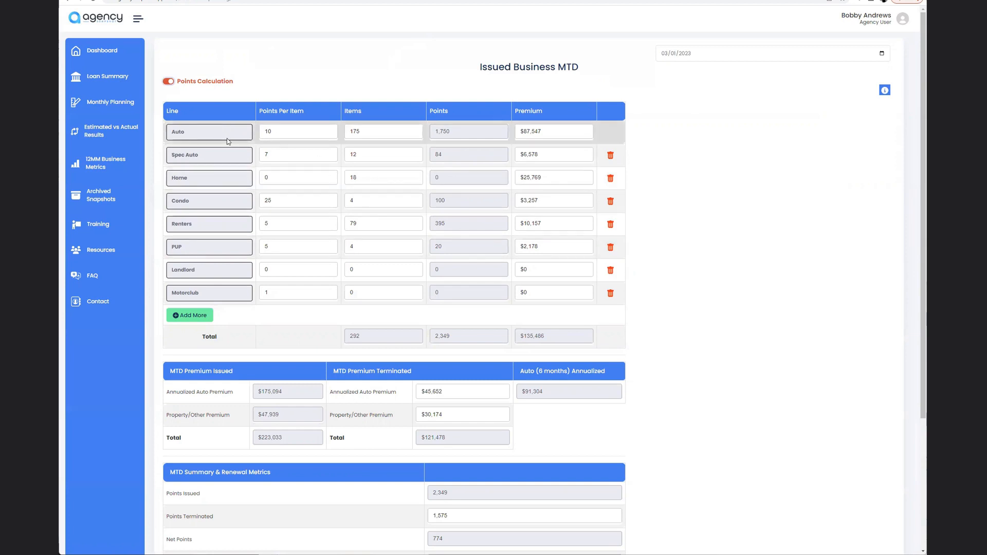
left_click(402, 133)
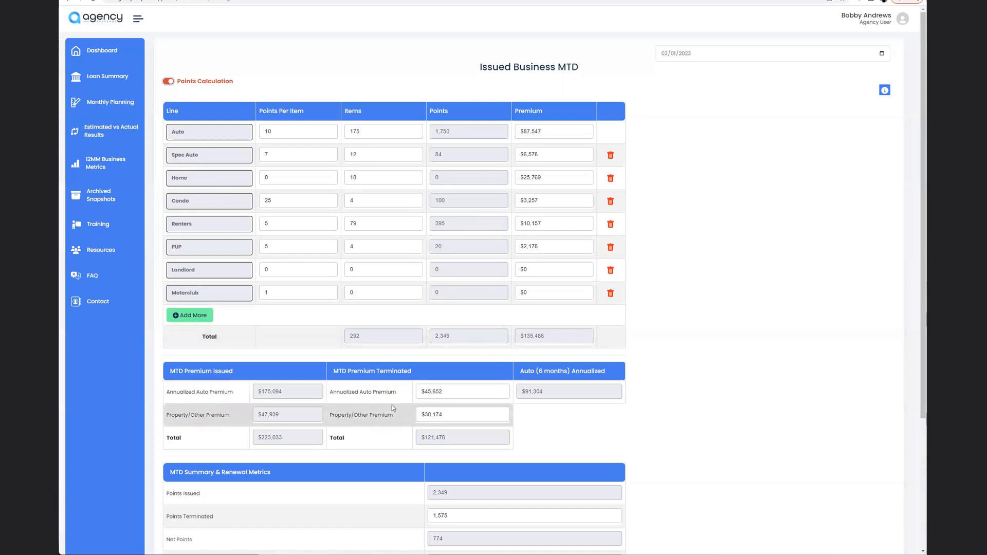
Step: Add two blank category rows to the Issued Business MTD table and delete both of them
left_click(199, 317)
left_click(192, 336)
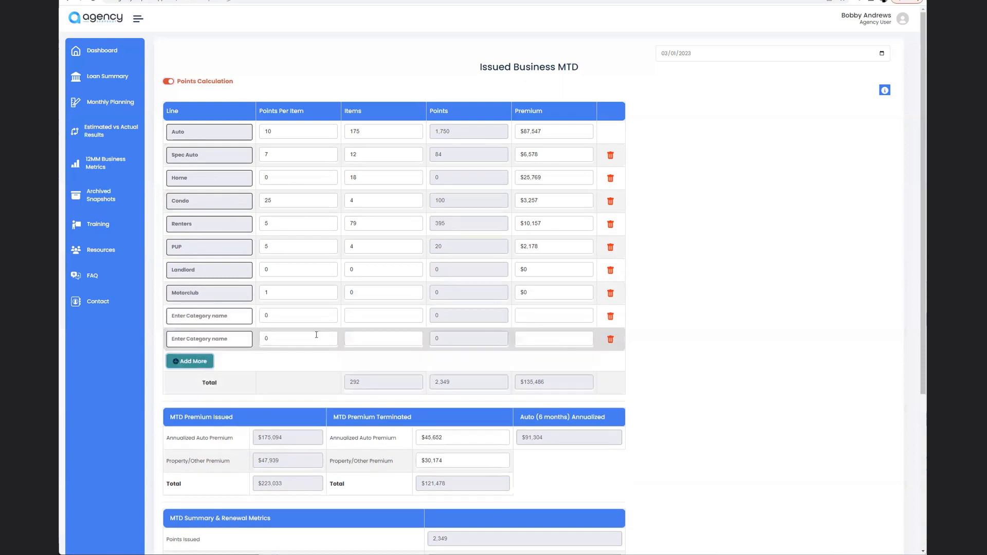
left_click(611, 339)
left_click(611, 316)
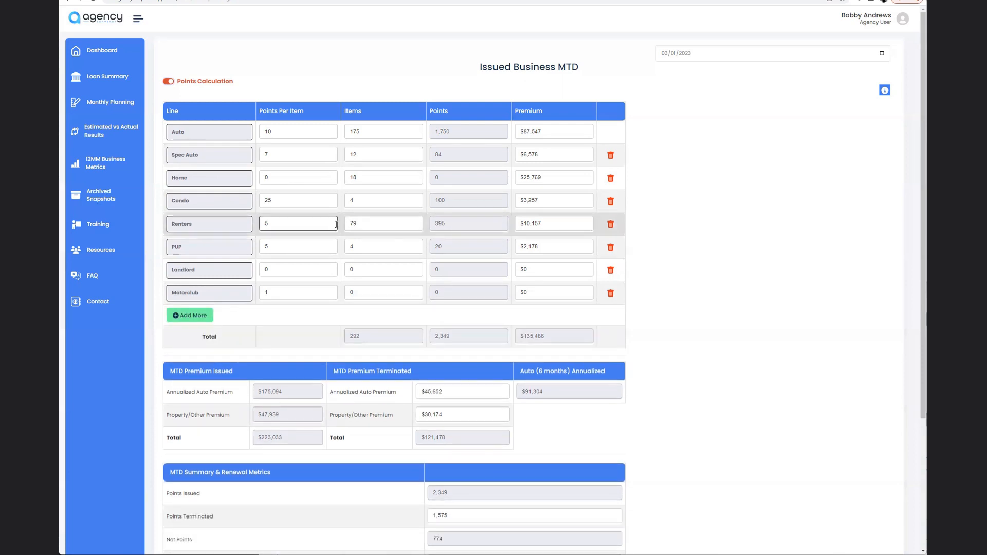
Step: Examine the Auto line's premium, the month-to-date issued and terminated premium totals, and the net premium
scroll(380, 235, "down", 1)
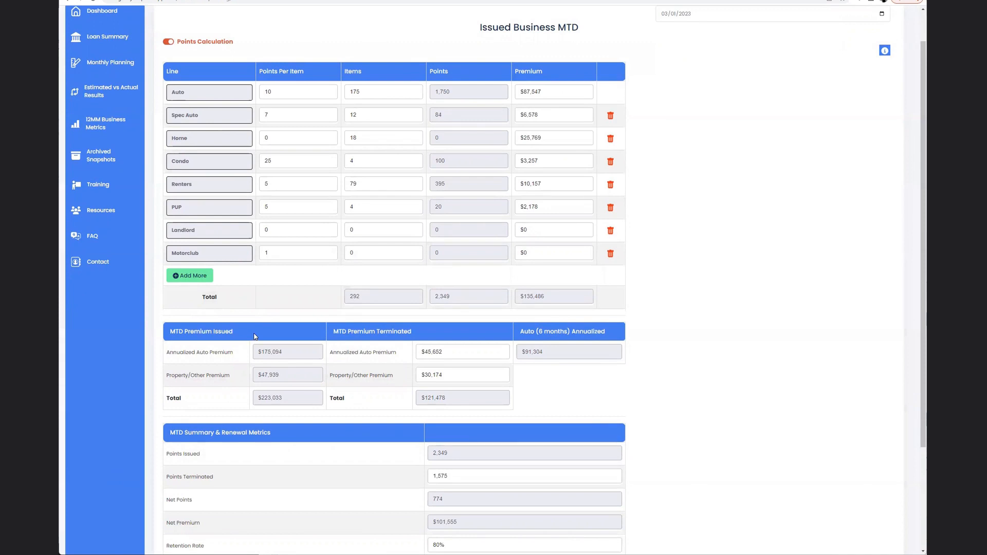
left_click_drag(544, 92, 510, 96)
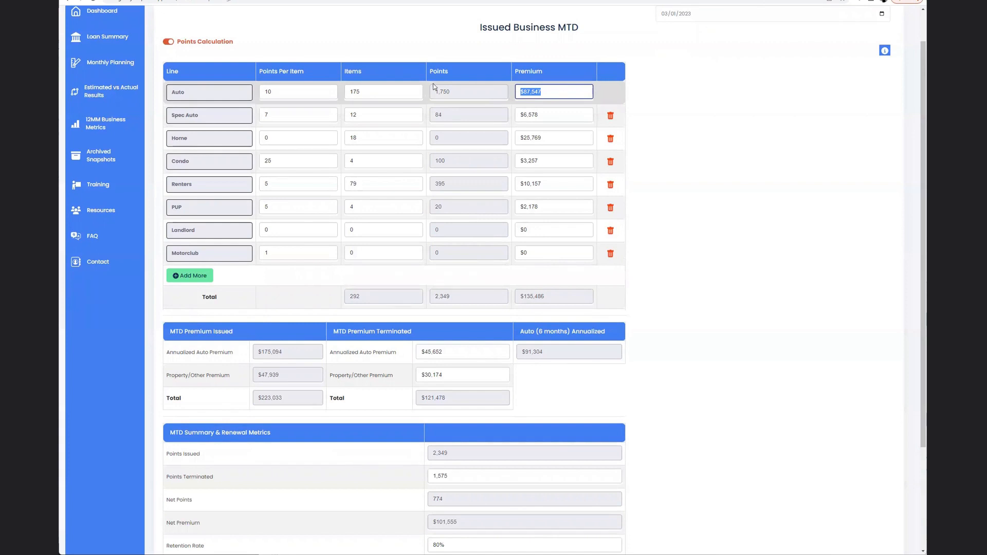
left_click_drag(284, 378, 256, 380)
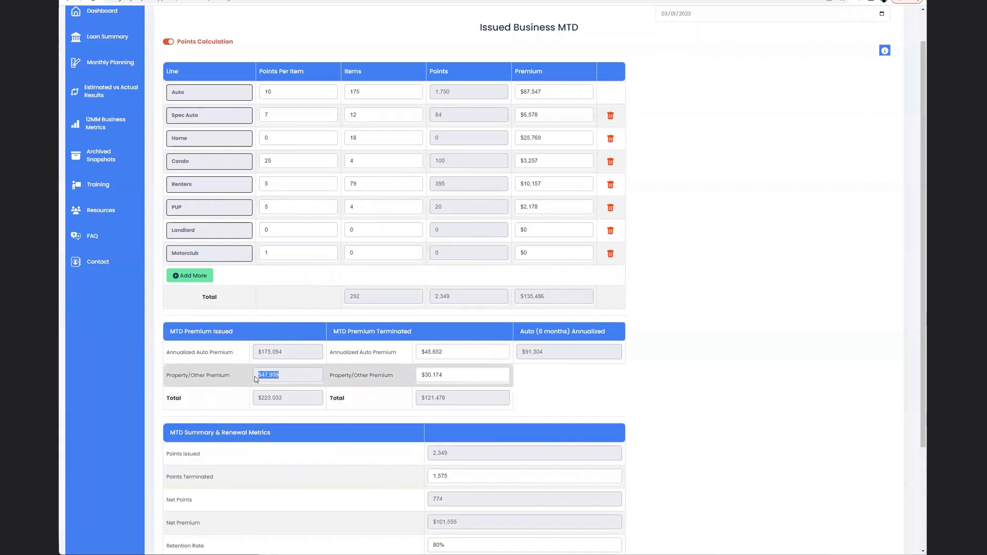
left_click_drag(284, 402, 251, 399)
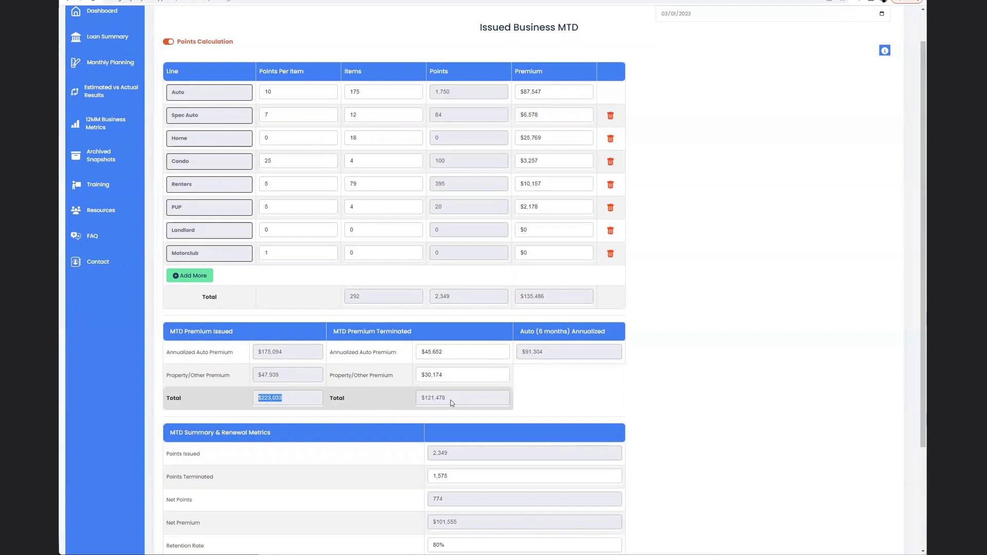
left_click_drag(451, 401, 402, 400)
left_click_drag(480, 517, 415, 524)
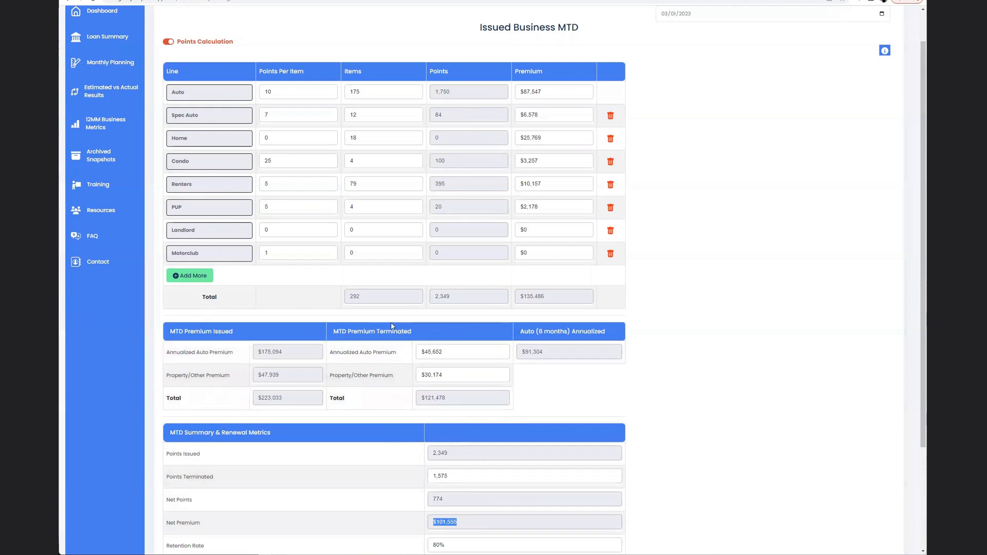
Step: Open Estimated vs Actual Results past its instructions and examine the Feb 23 premium growth figures and the running total premium difference
left_click(102, 98)
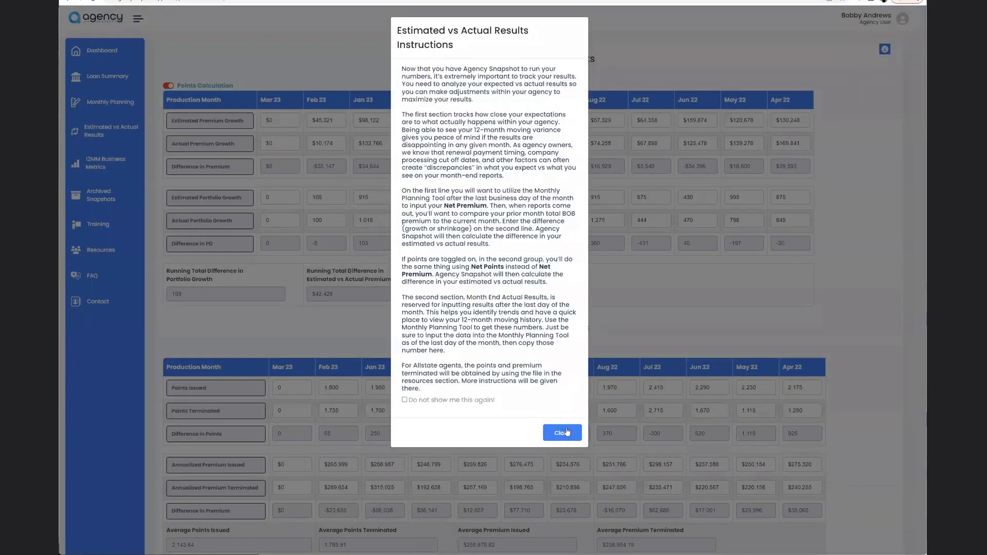
left_click(568, 432)
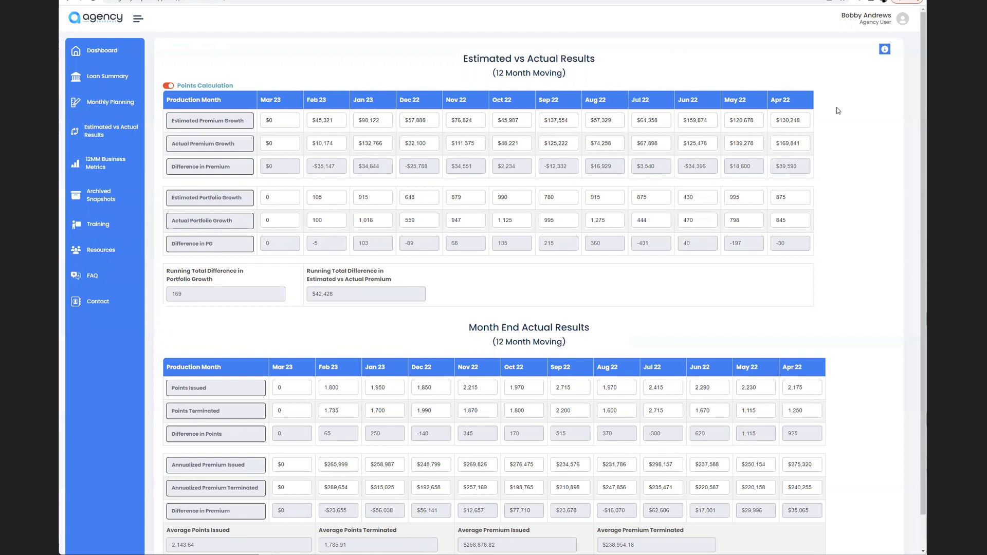
double_click(312, 121)
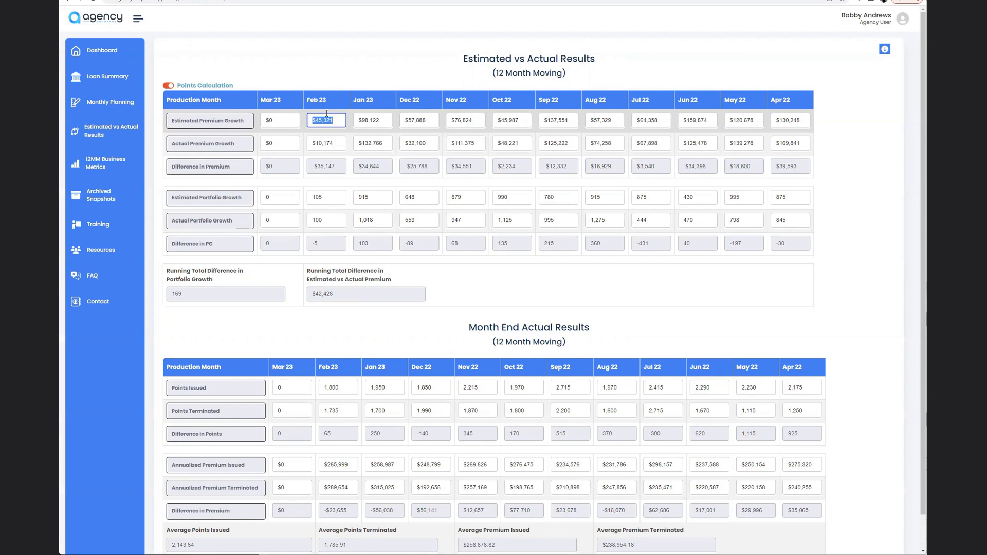
left_click_drag(335, 166, 314, 169)
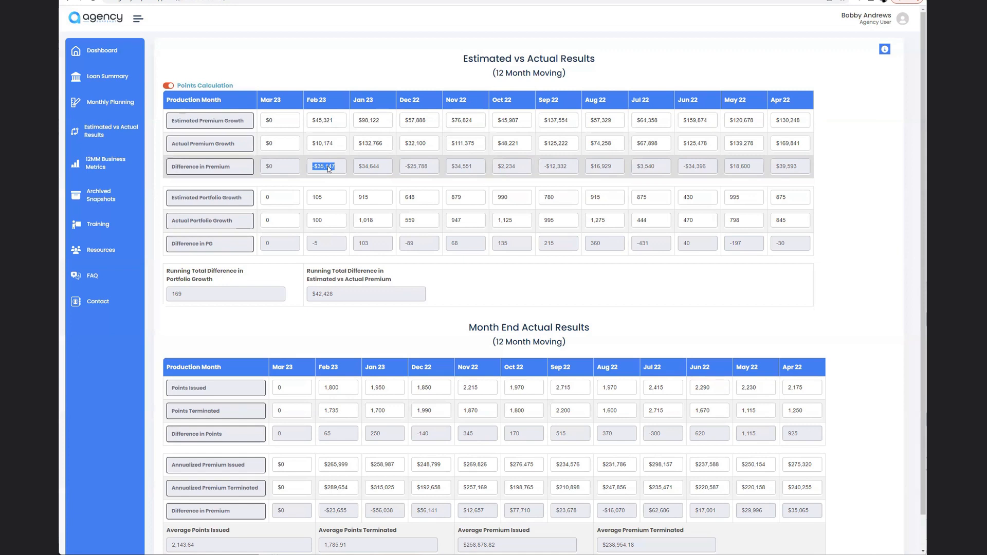
left_click_drag(309, 271, 403, 283)
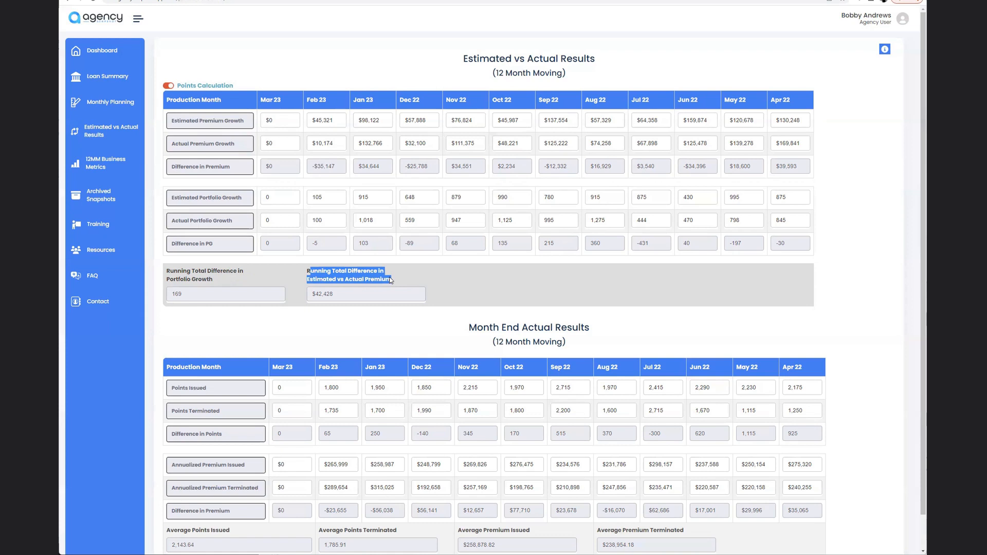
left_click_drag(390, 277, 511, 289)
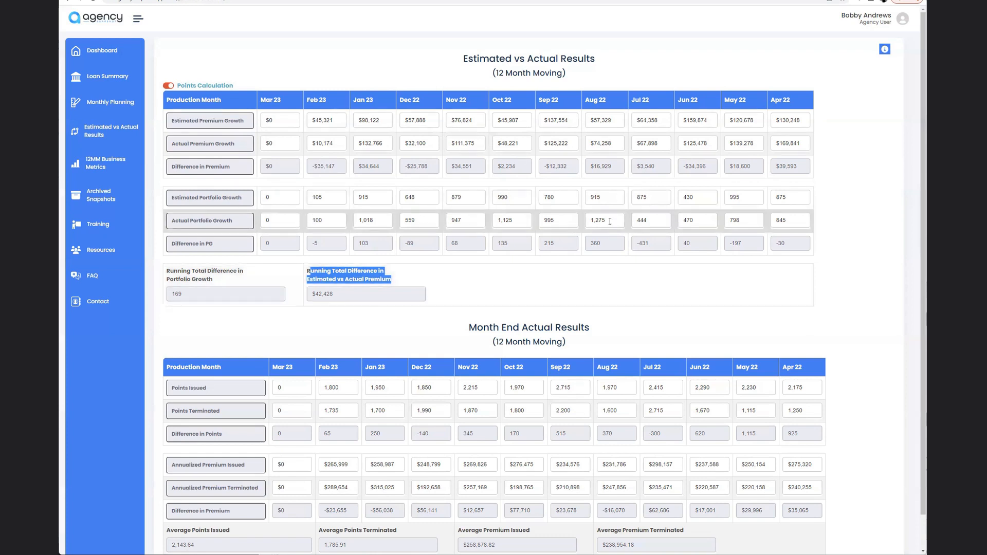
Step: Review the Month End Actual Results rows for points and annualized premium issued and terminated, plus the average points issued
scroll(560, 227, "down", 1)
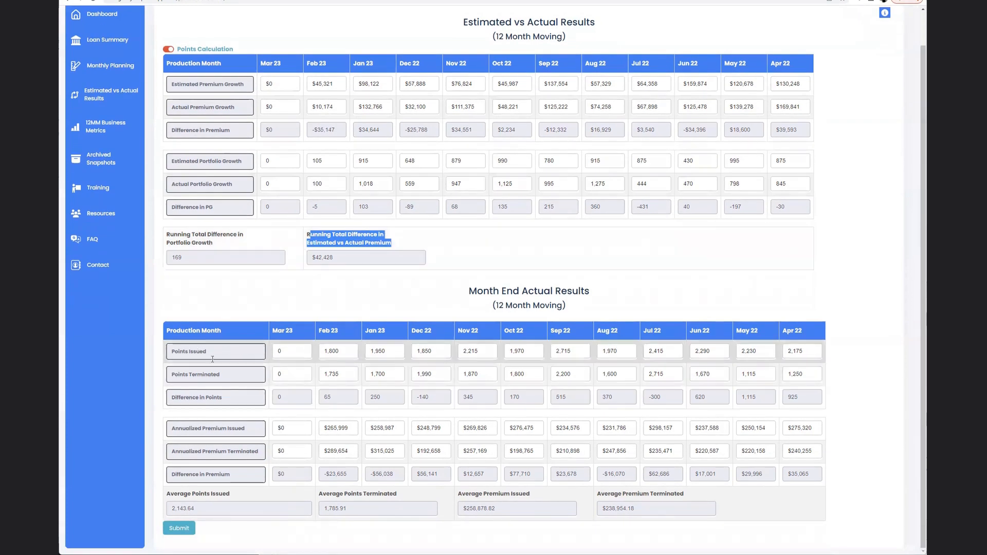
left_click_drag(208, 352, 151, 356)
left_click_drag(246, 374, 161, 380)
left_click_drag(246, 429, 181, 429)
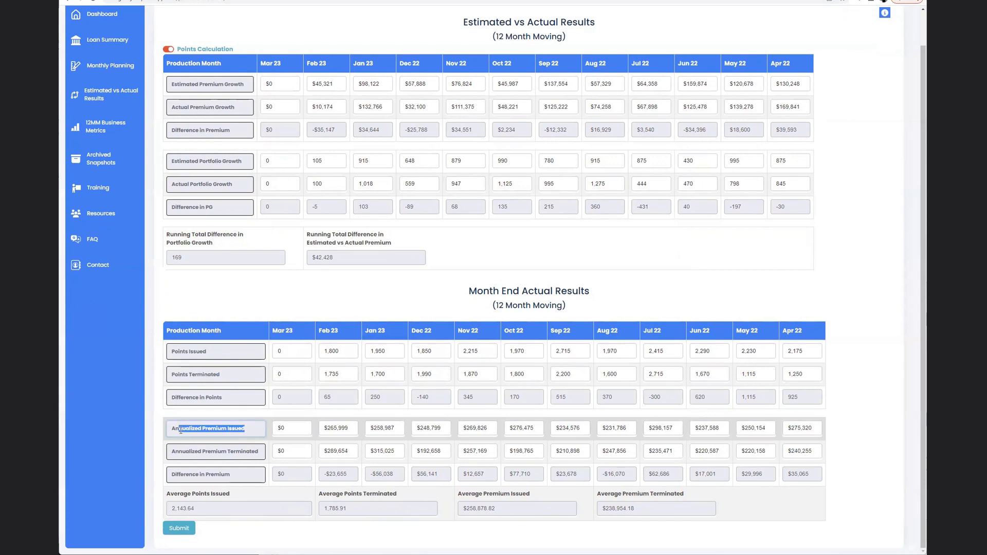
left_click_drag(251, 452, 159, 456)
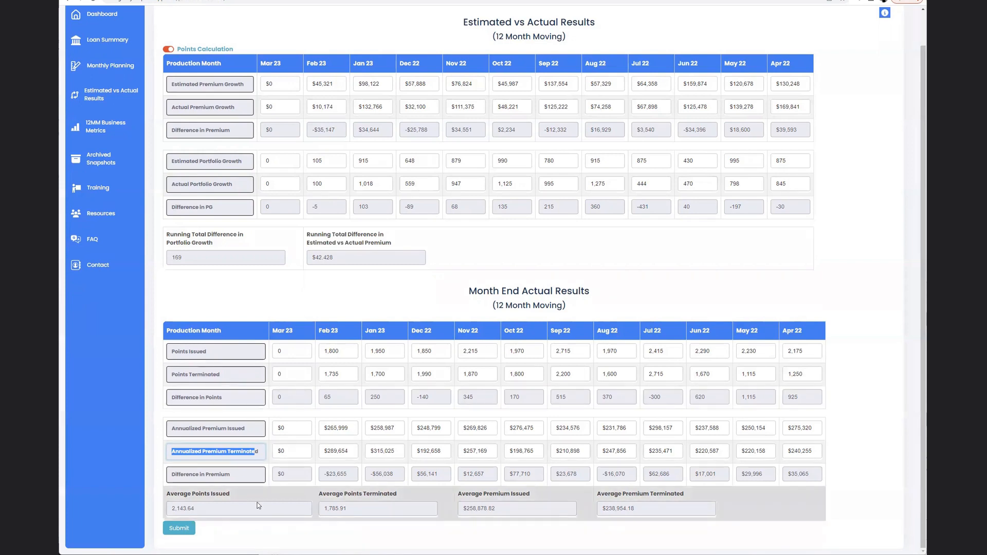
left_click_drag(172, 495, 228, 495)
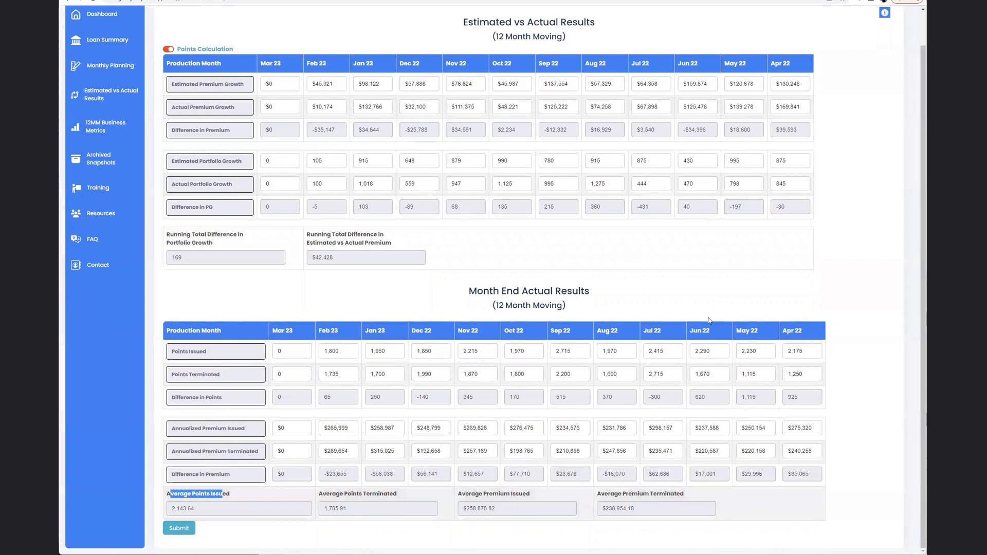
left_click(244, 501)
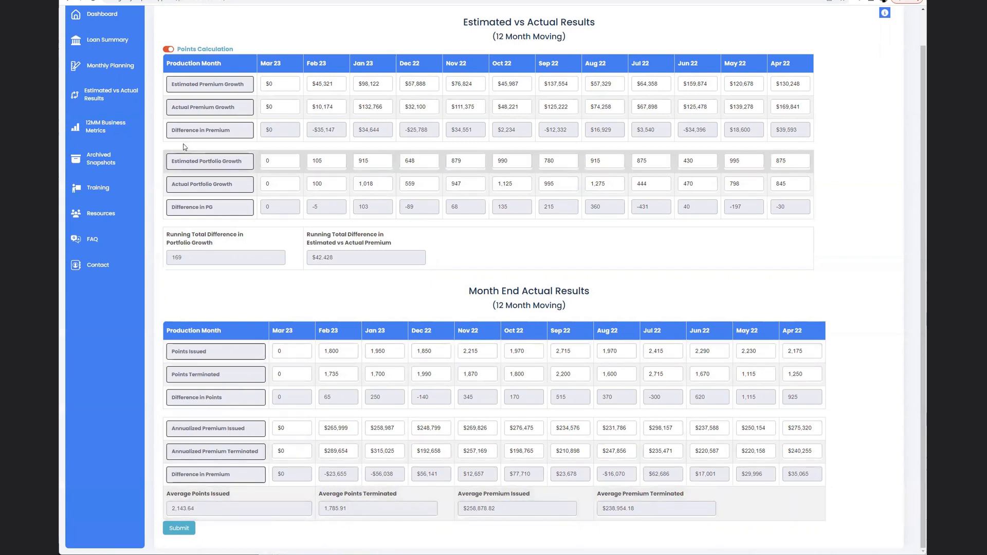
Step: Open 12MM Business Metrics past its instructions and examine its trend graphs and the Mar 23 12-month loss ratio change
left_click(105, 127)
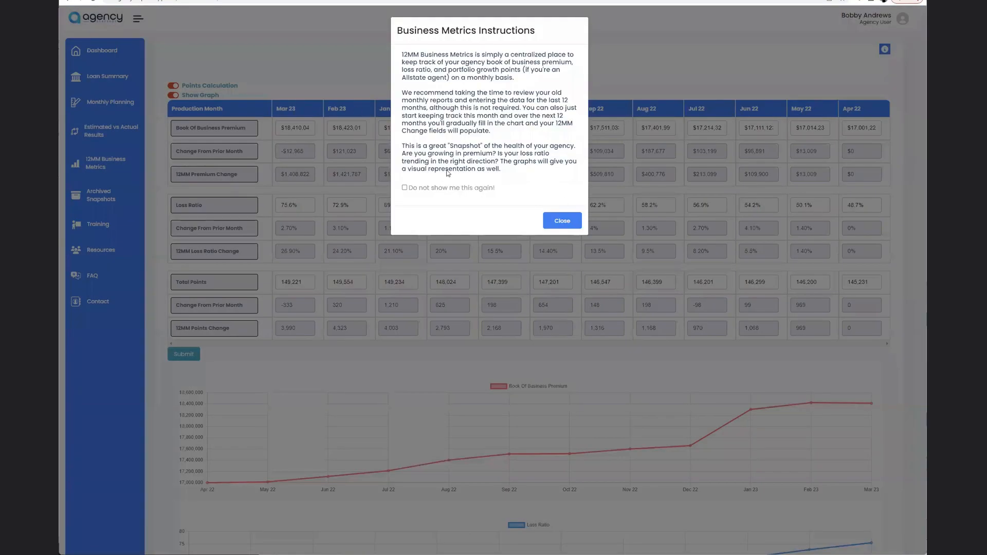
left_click(562, 220)
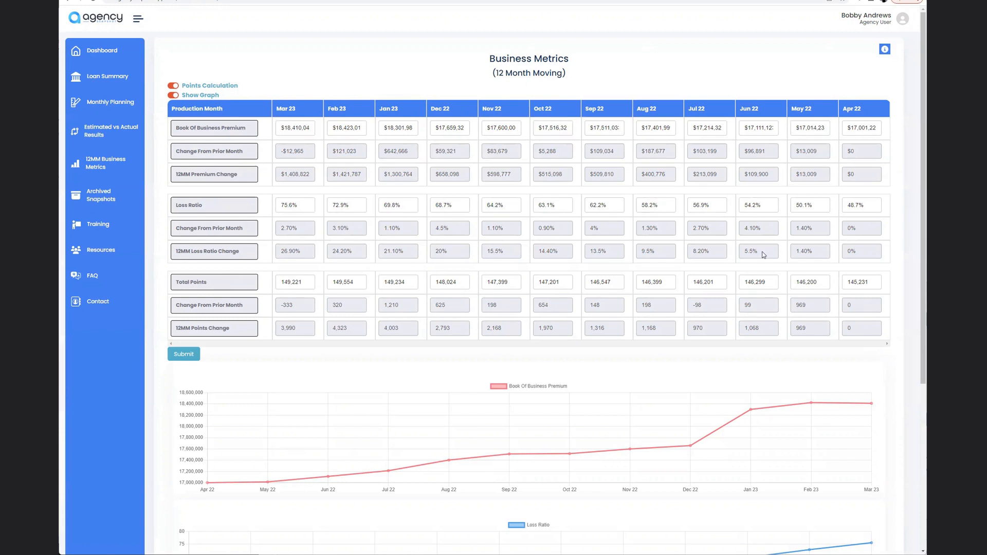
scroll(641, 314, "down", 5)
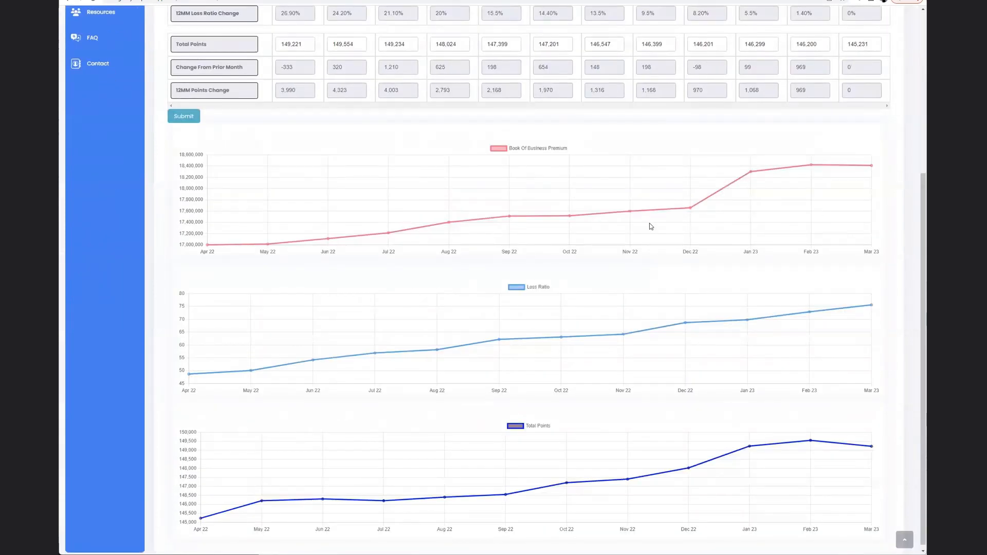
scroll(650, 223, "up", 2)
left_click_drag(284, 71, 280, 94)
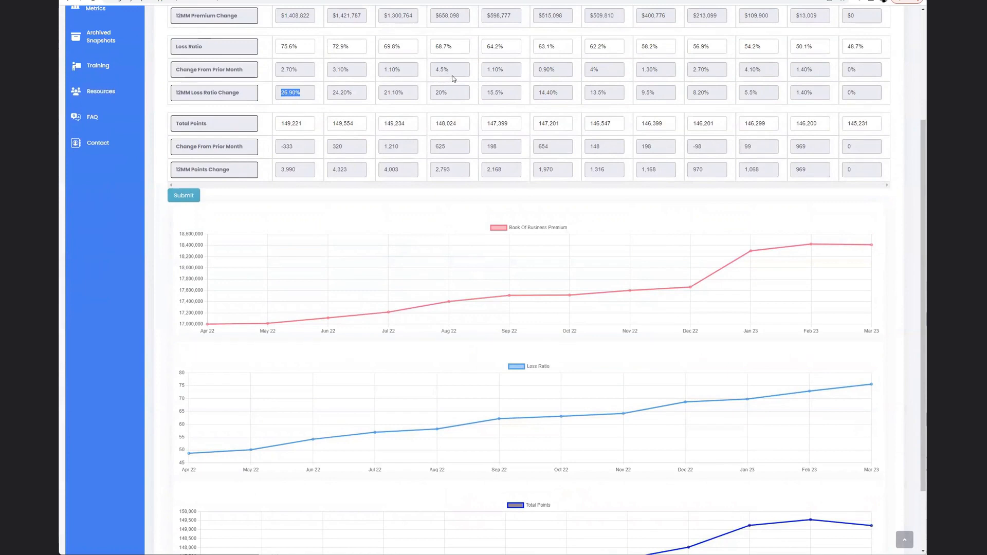
scroll(452, 78, "up", 3)
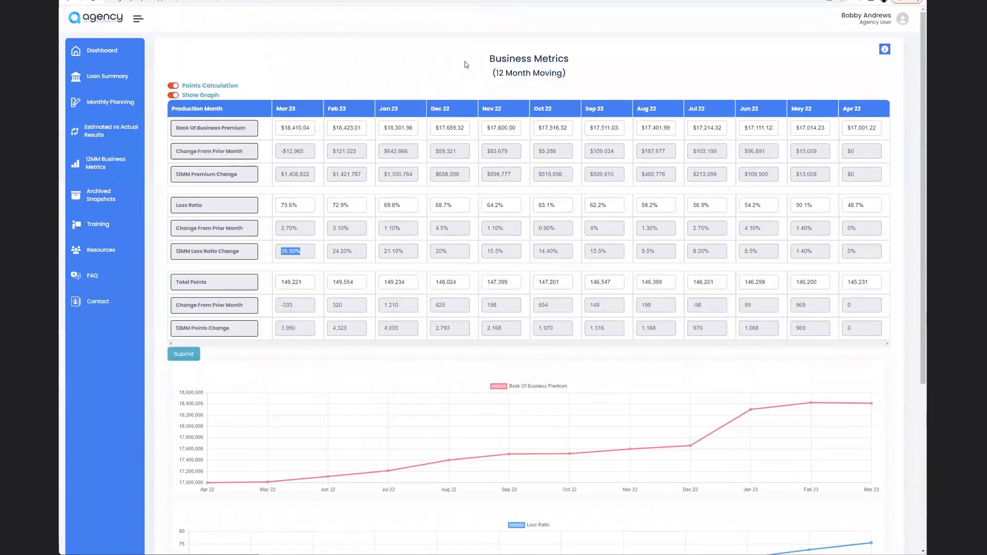